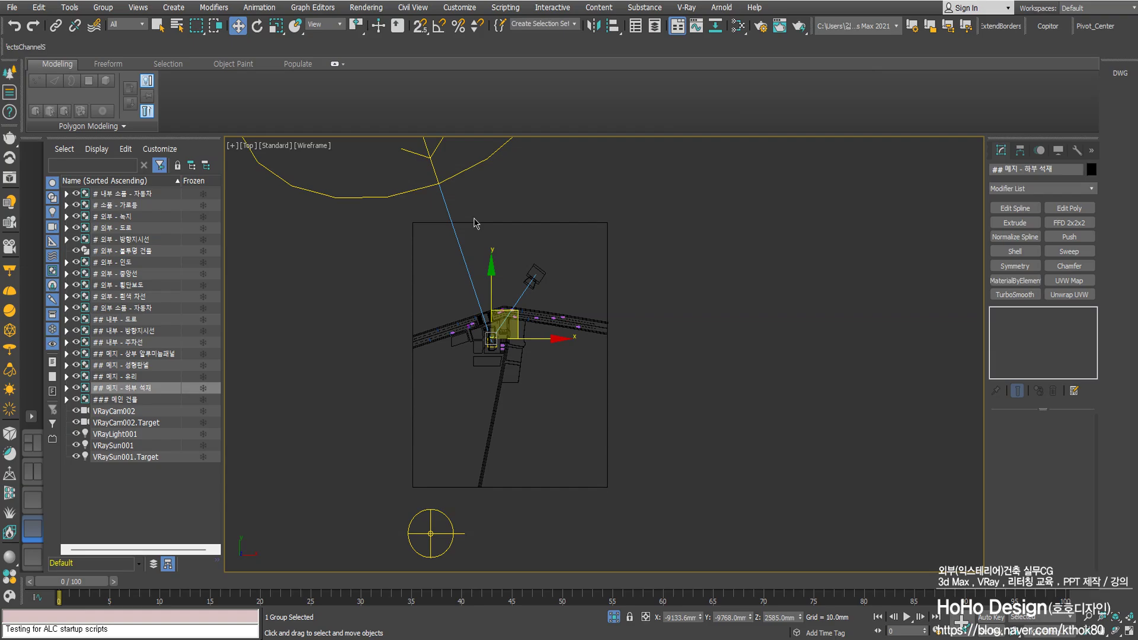
# Draw a rectangle spline about 39259 mm wide and 16785 mm long in the empty area beside the site boundary
pyautogui.scroll(5, 503, 312)
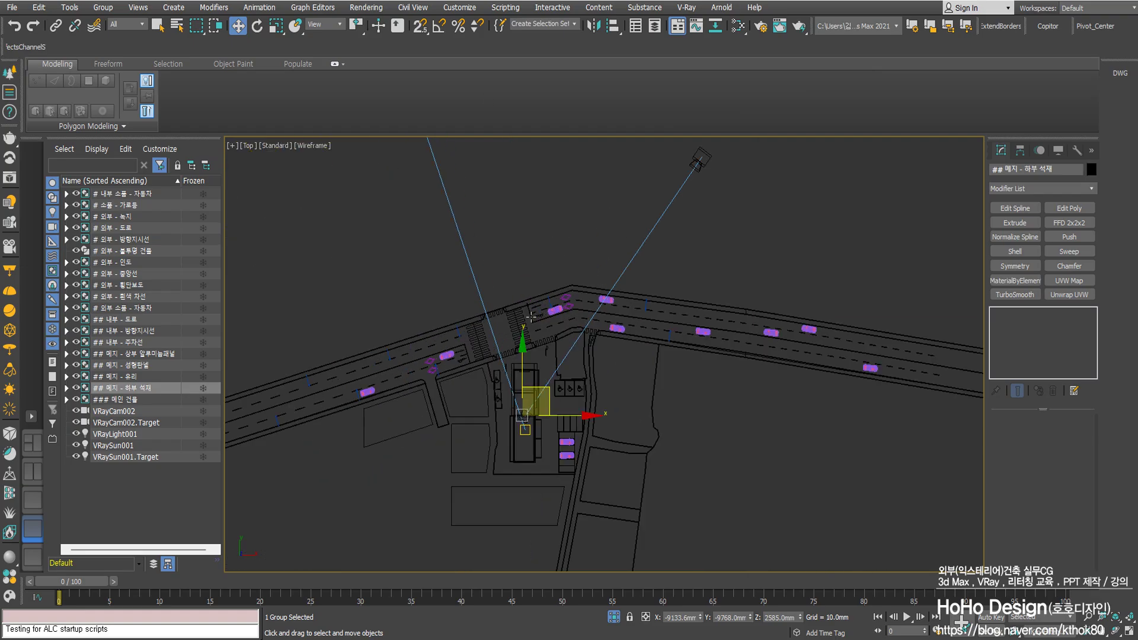
pyautogui.scroll(-2, 538, 343)
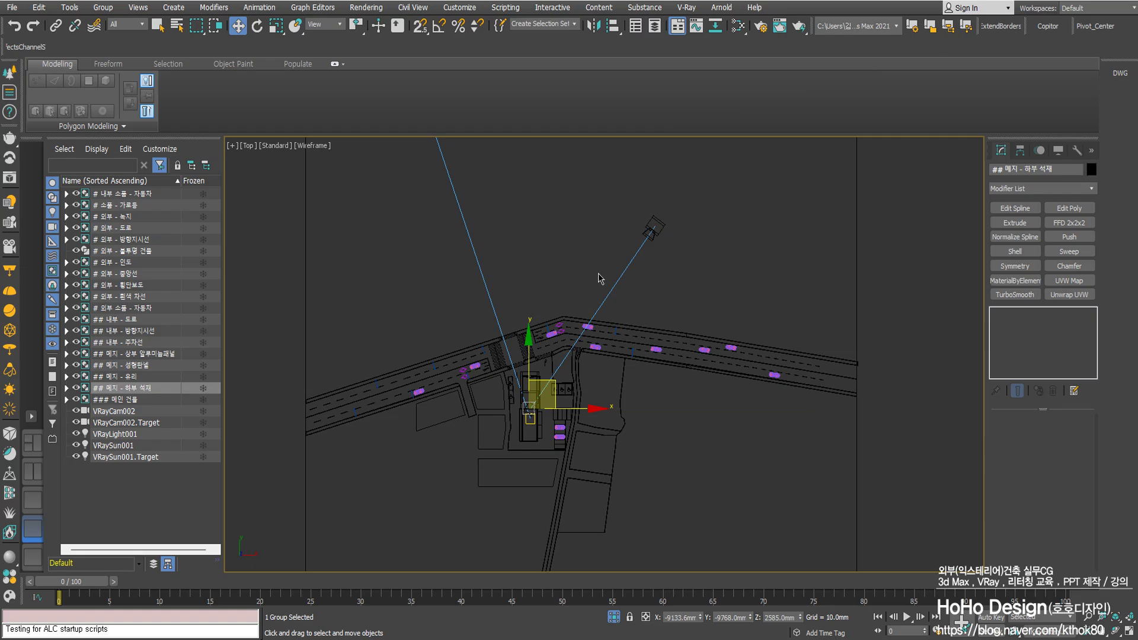
pyautogui.moveTo(681, 303); pyautogui.dragTo(612, 274, button='middle')
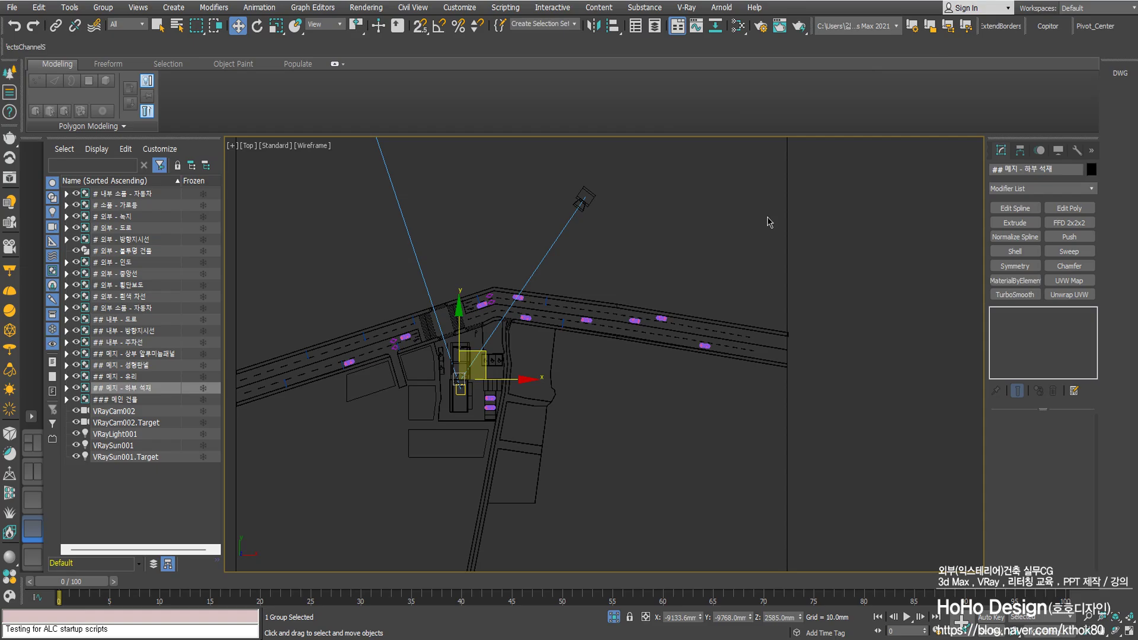
pyautogui.scroll(-3, 719, 341)
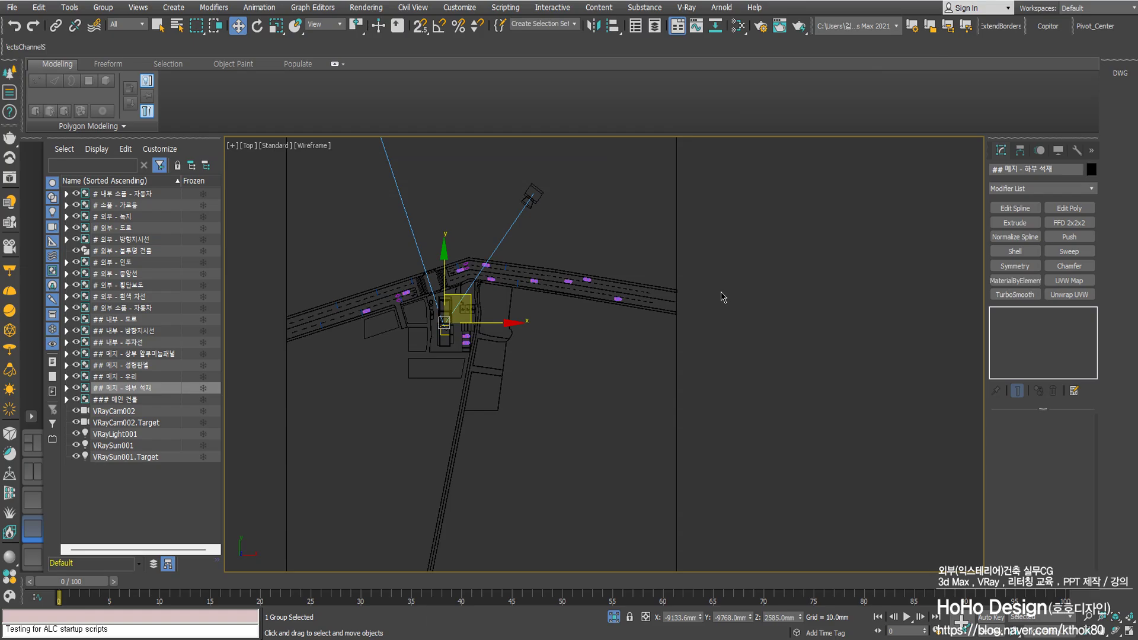
pyautogui.click(997, 152)
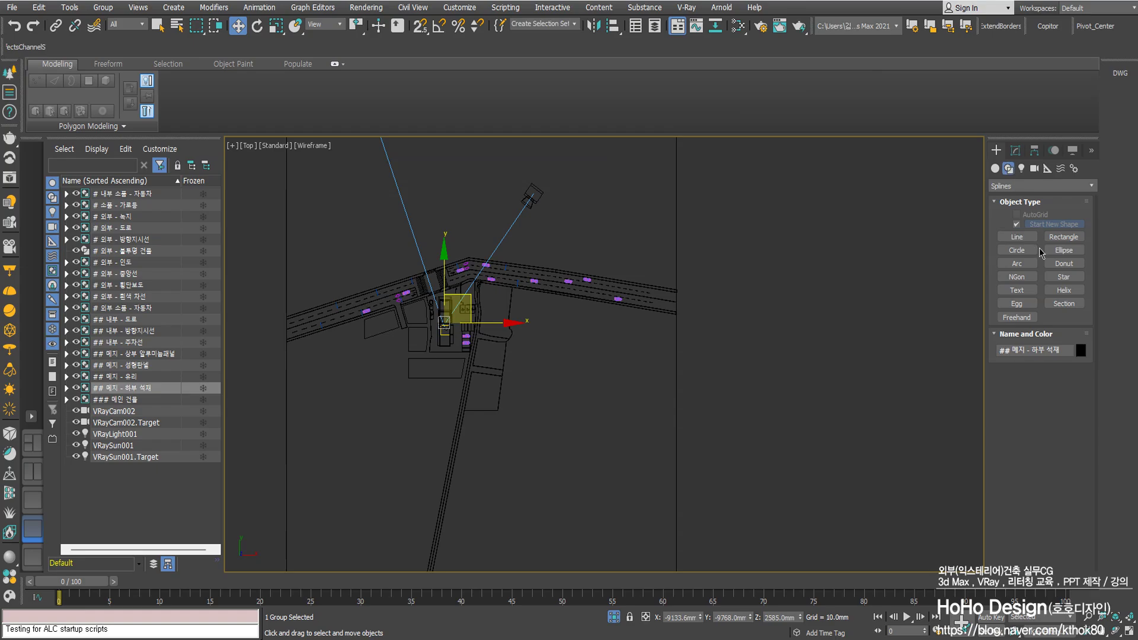
pyautogui.click(1061, 240)
pyautogui.moveTo(771, 357); pyautogui.dragTo(686, 330, button='middle')
pyautogui.scroll(2, 685, 330)
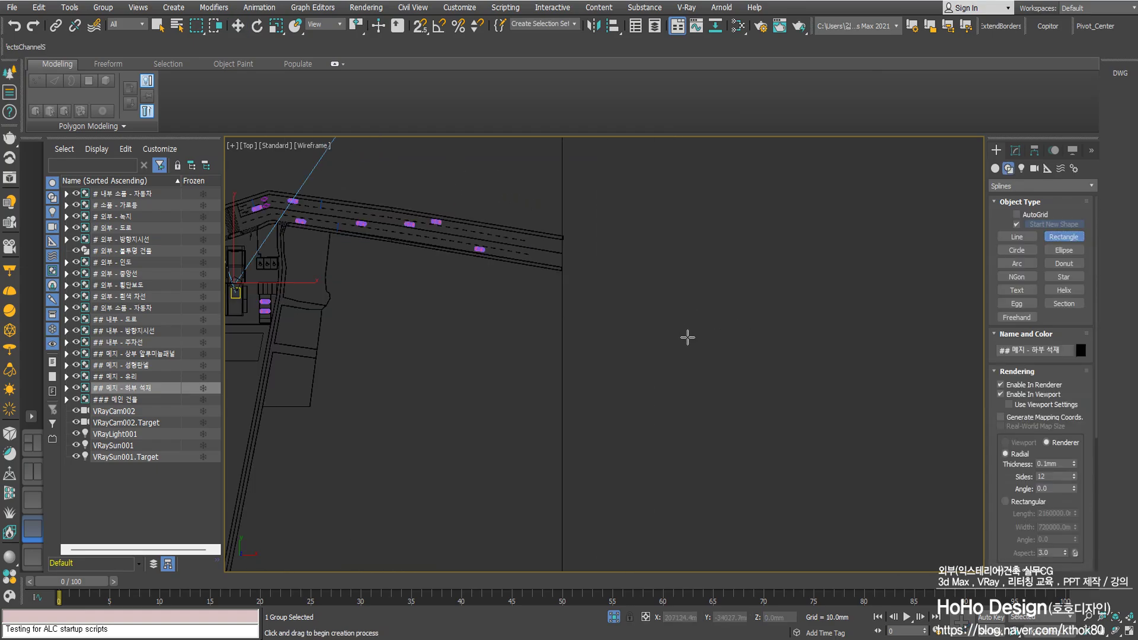
pyautogui.moveTo(645, 330); pyautogui.dragTo(727, 367)
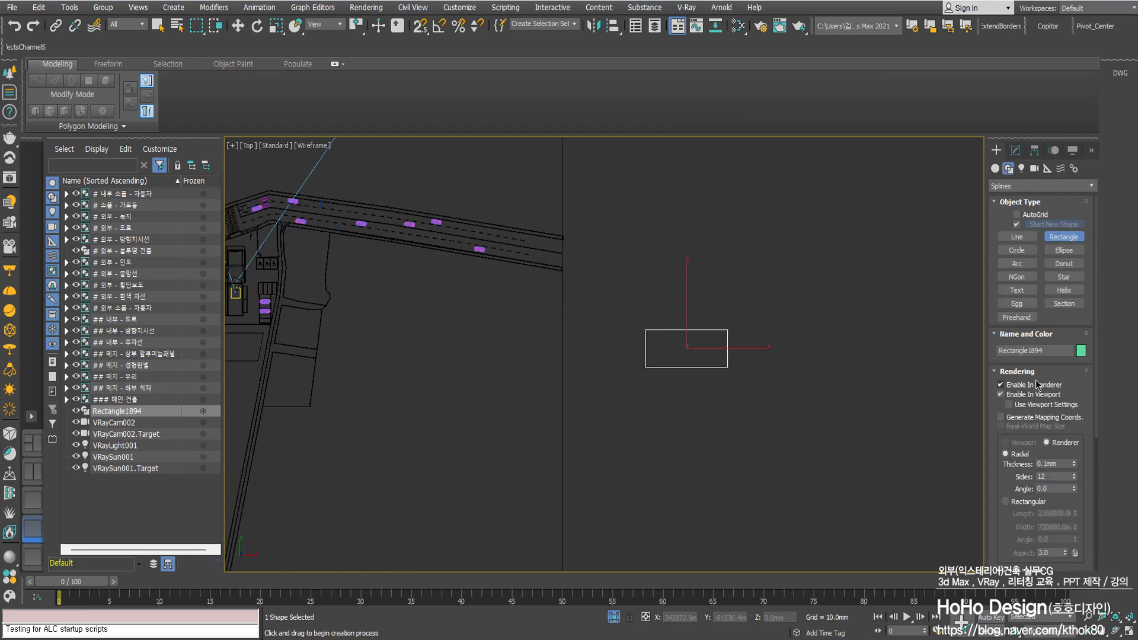
# Set the rectangle's length to 297 mm and width to 420 mm, and leave rectangle creation for the Move tool
pyautogui.click(1007, 371)
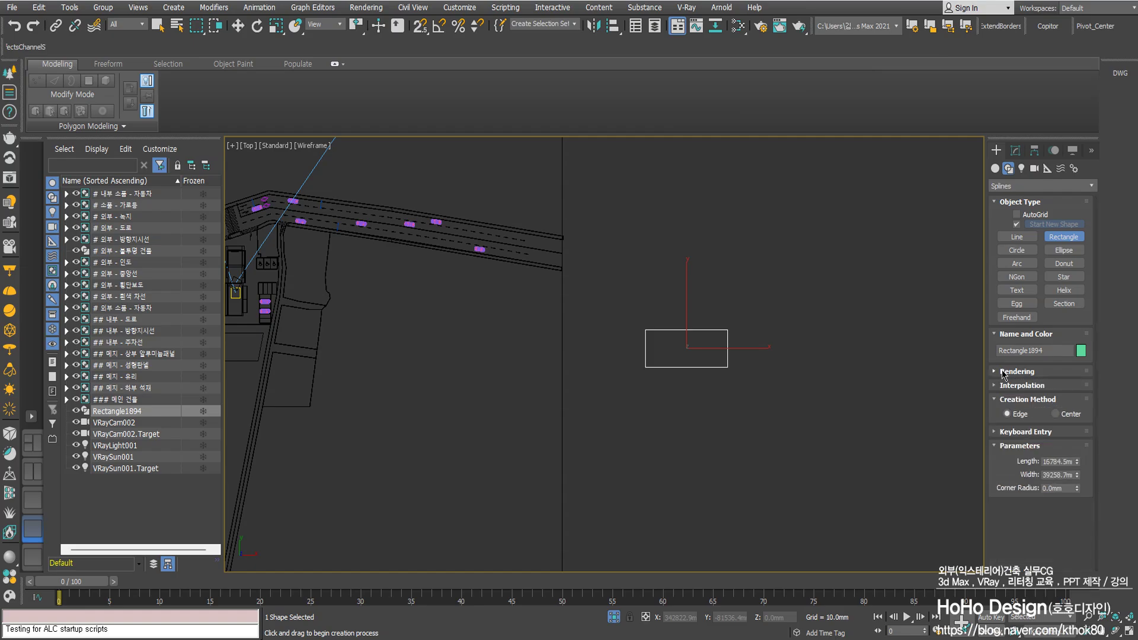
pyautogui.doubleClick(1052, 461)
pyautogui.moveTo(1077, 463); pyautogui.dragTo(1081, 455)
pyautogui.doubleClick(1057, 464)
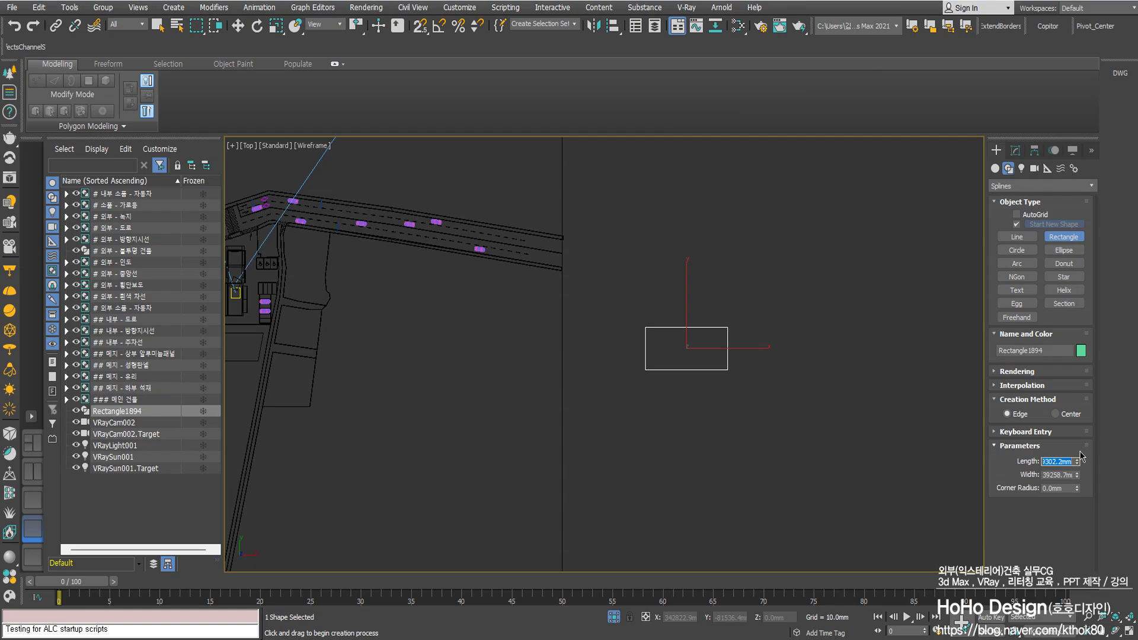
pyautogui.write('297')
pyautogui.press('Tab')
pyautogui.write('420')
pyautogui.press('Return')
pyautogui.scroll(15, 655, 336)
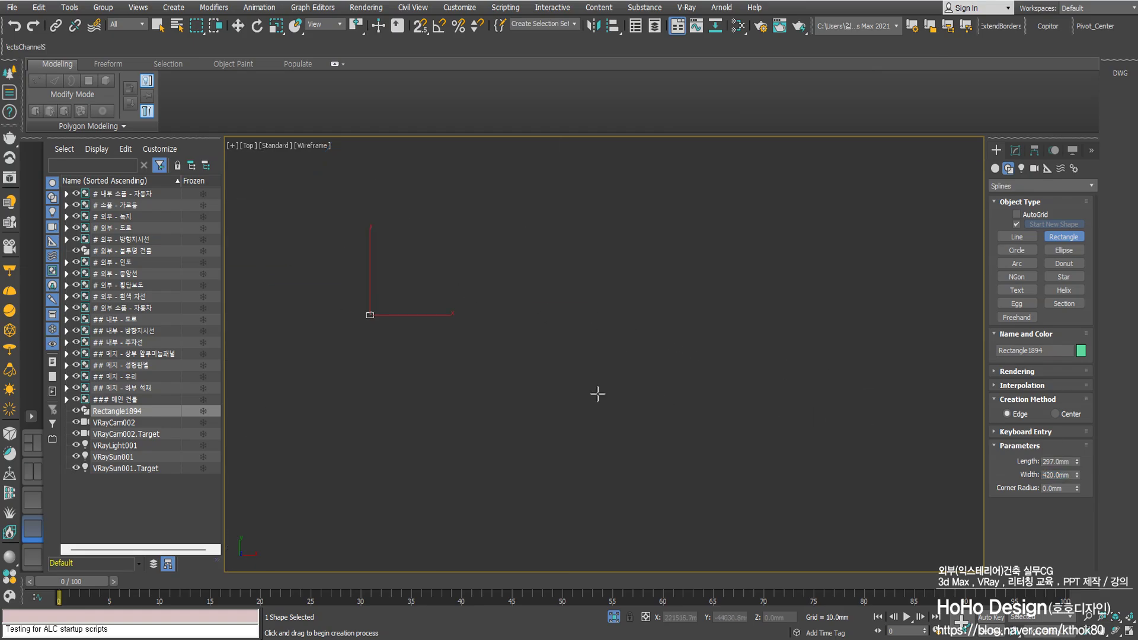
pyautogui.moveTo(430, 312); pyautogui.dragTo(635, 439, button='middle')
pyautogui.scroll(5, 468, 310)
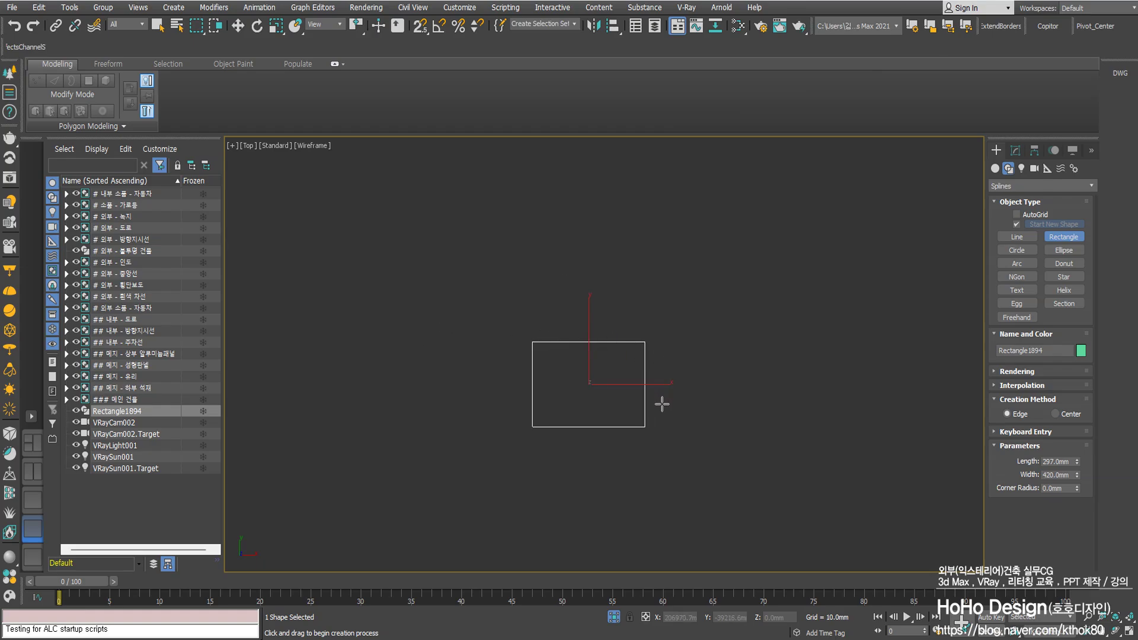
pyautogui.scroll(-2, 650, 368)
pyautogui.press('w')
pyautogui.scroll(10, 658, 372)
pyautogui.press('s')
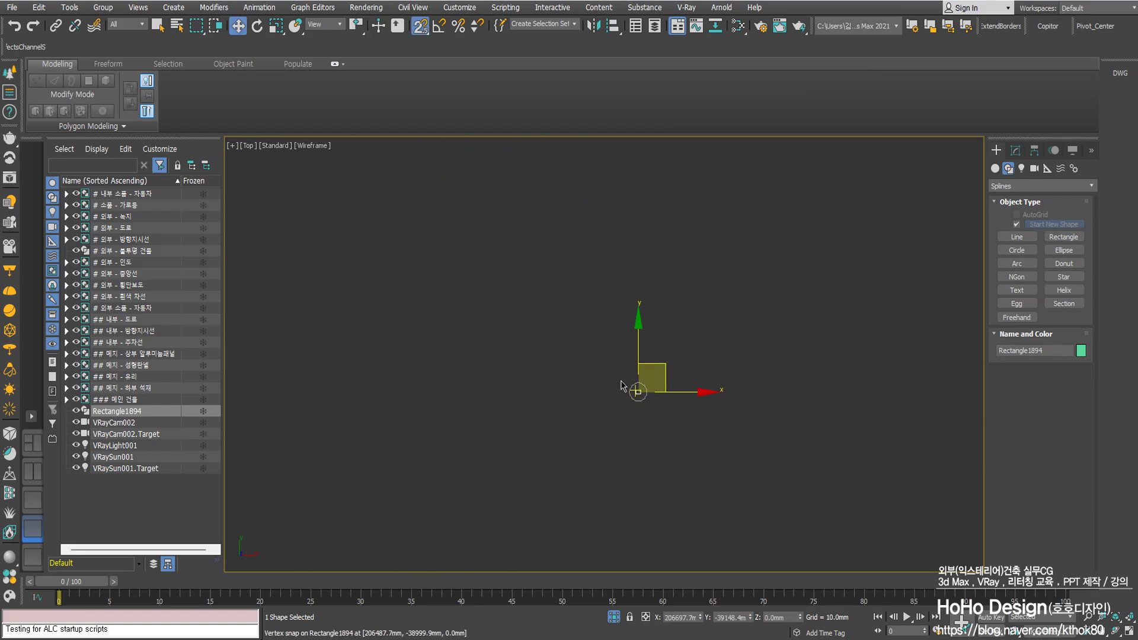
pyautogui.scroll(-5, 634, 392)
pyautogui.press('s')
pyautogui.scroll(-2, 612, 352)
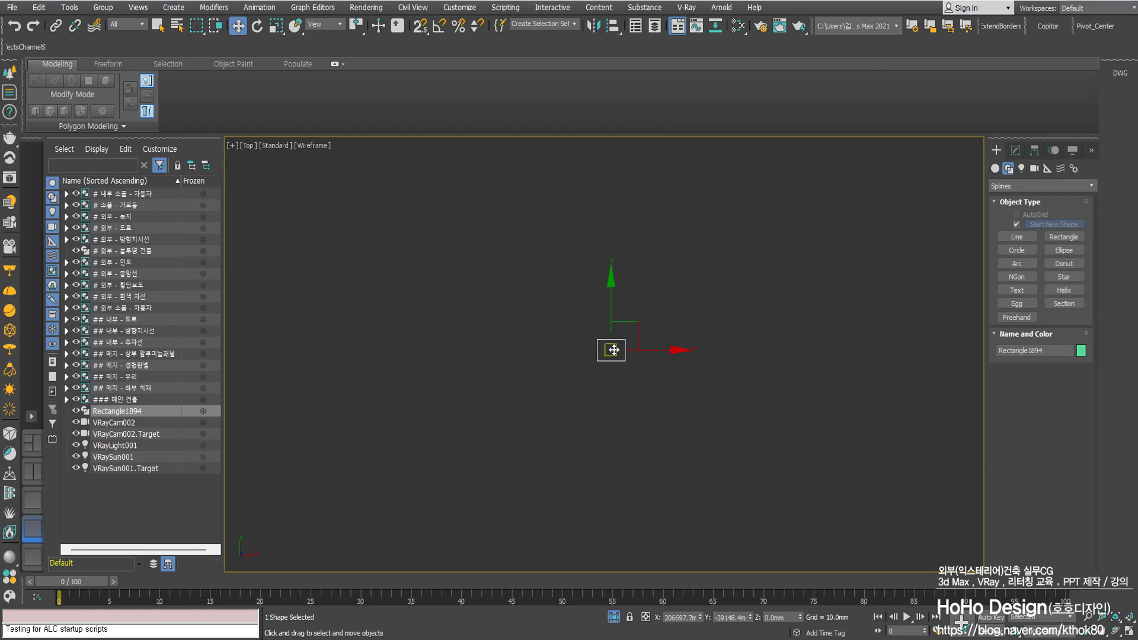
pyautogui.click(625, 334)
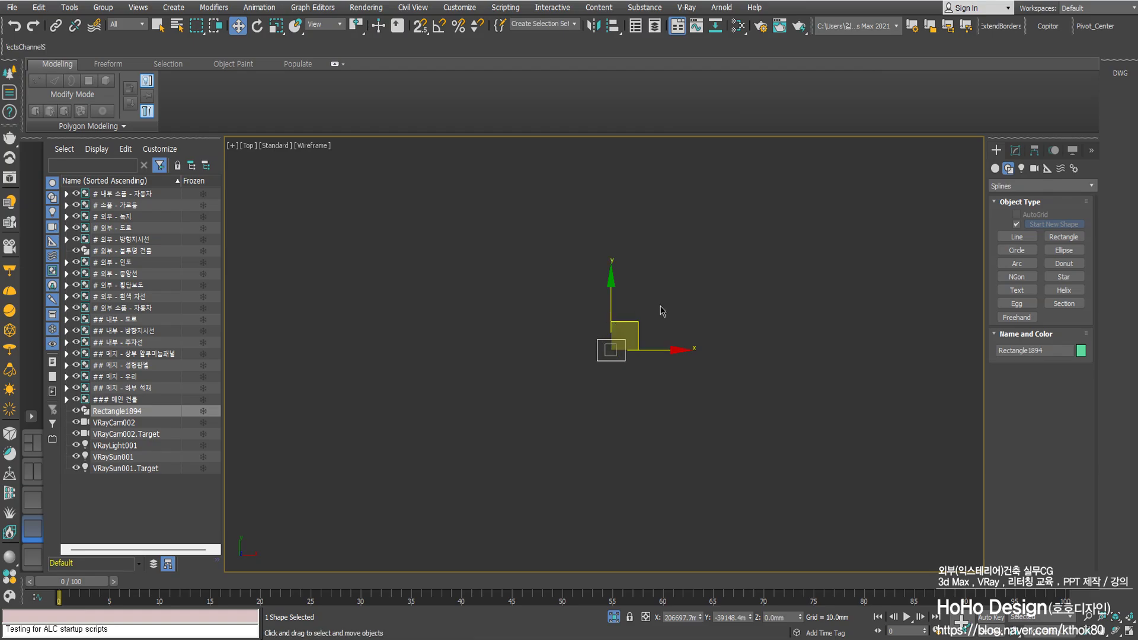
pyautogui.moveTo(523, 338); pyautogui.dragTo(599, 366, button='middle')
pyautogui.scroll(-5, 638, 320)
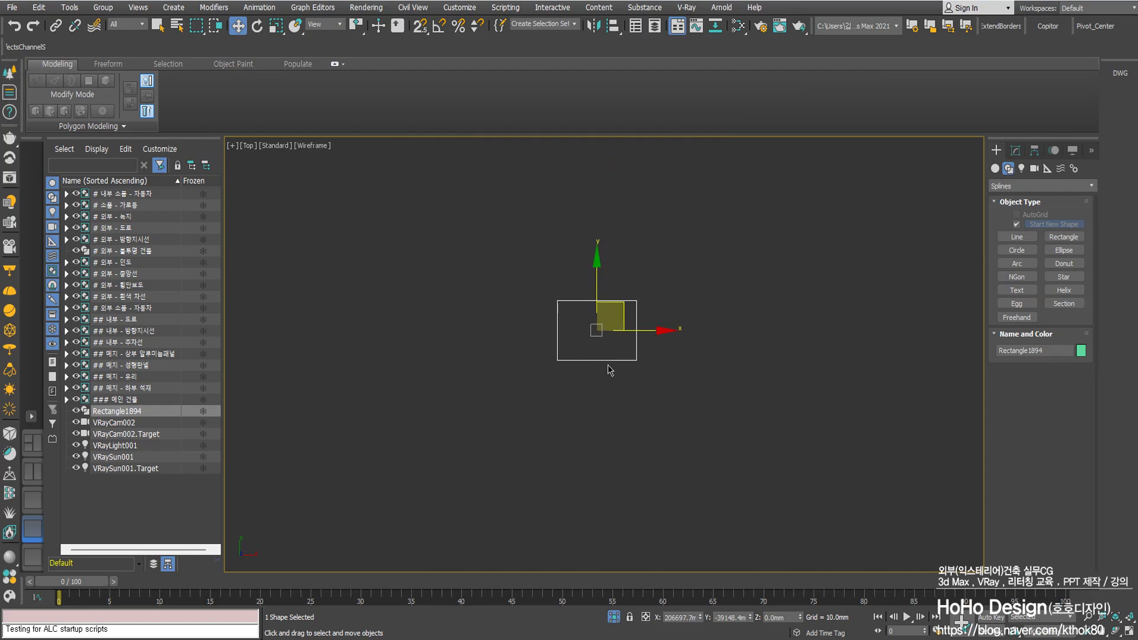
pyautogui.moveTo(620, 352); pyautogui.dragTo(622, 376, button='middle')
# Look up Rescale World Units in the utilities' button set configuration and close it without changing the set
pyautogui.click(1097, 152)
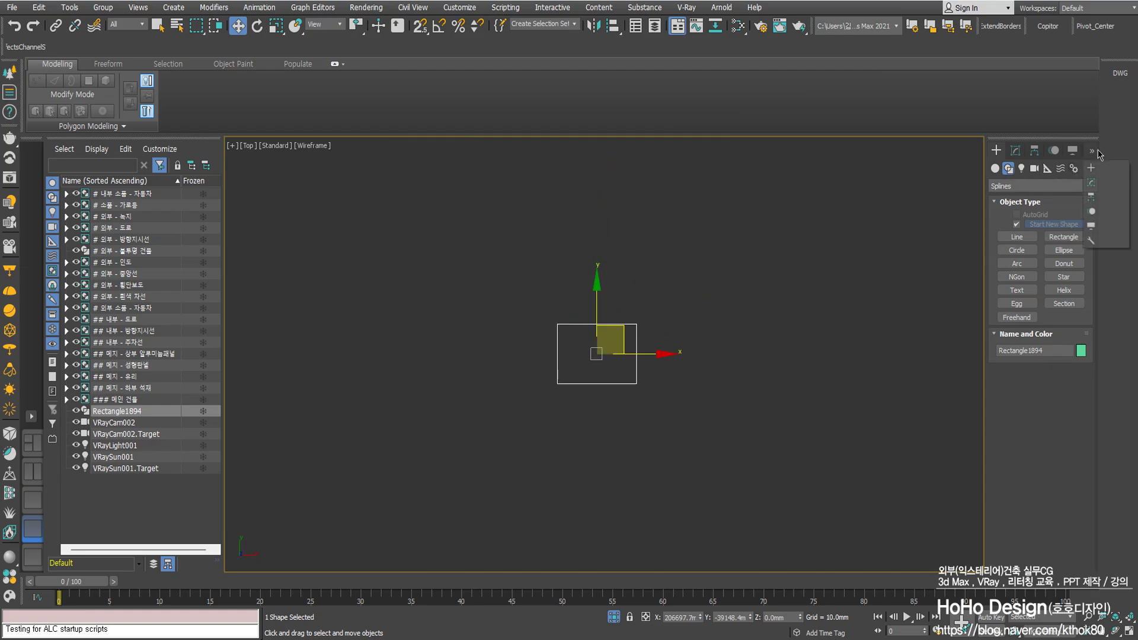
pyautogui.click(1091, 240)
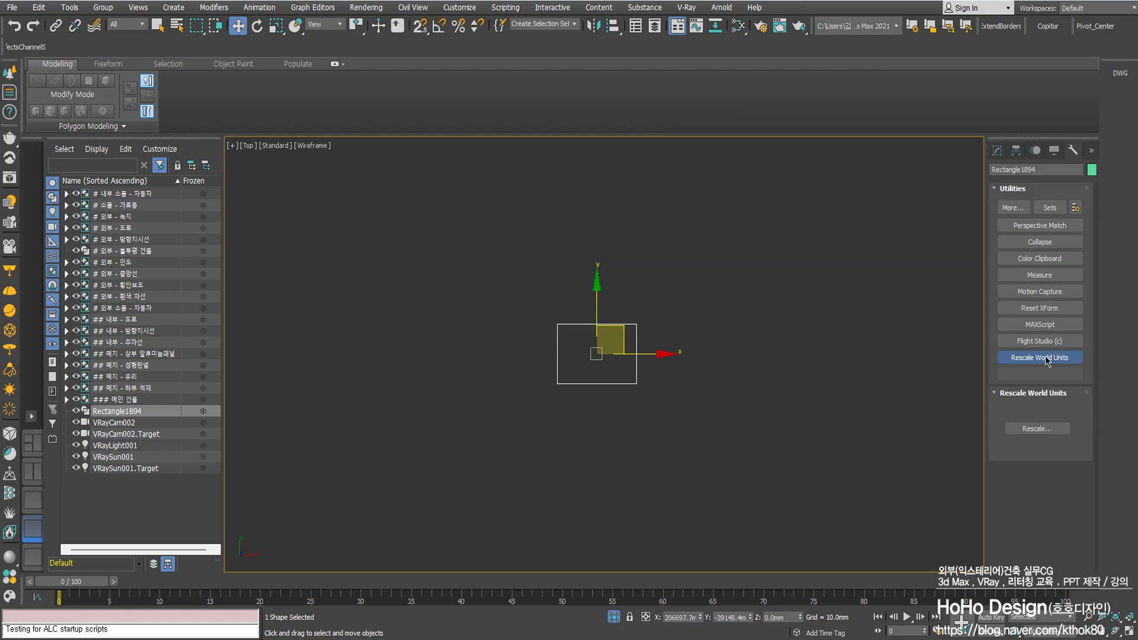
pyautogui.click(1075, 208)
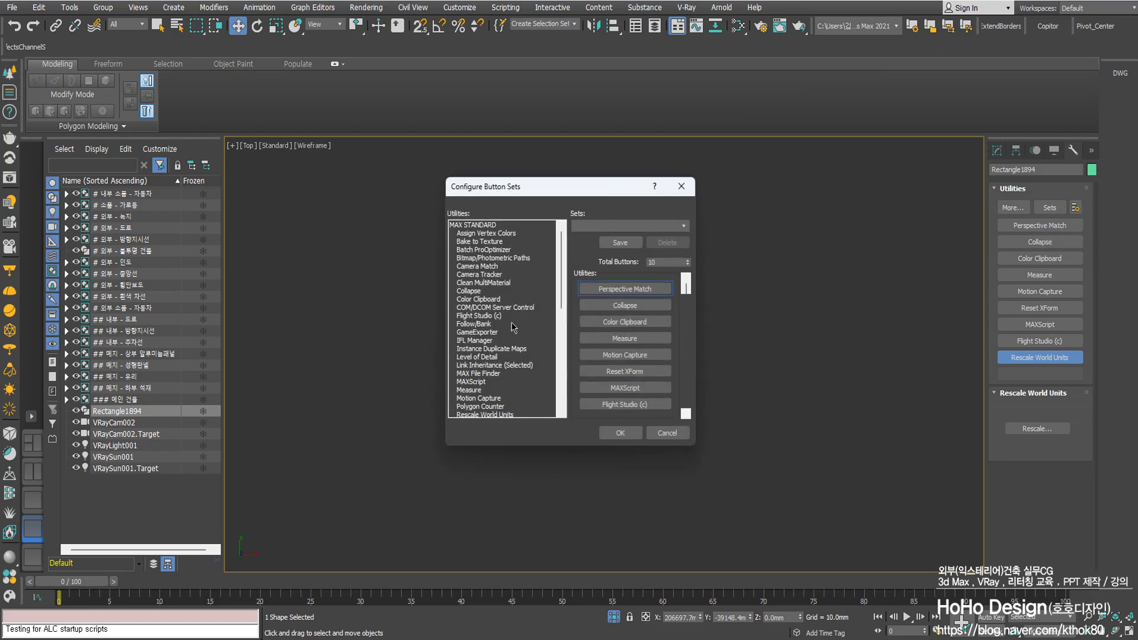
pyautogui.scroll(-3, 497, 382)
pyautogui.scroll(-2, 497, 382)
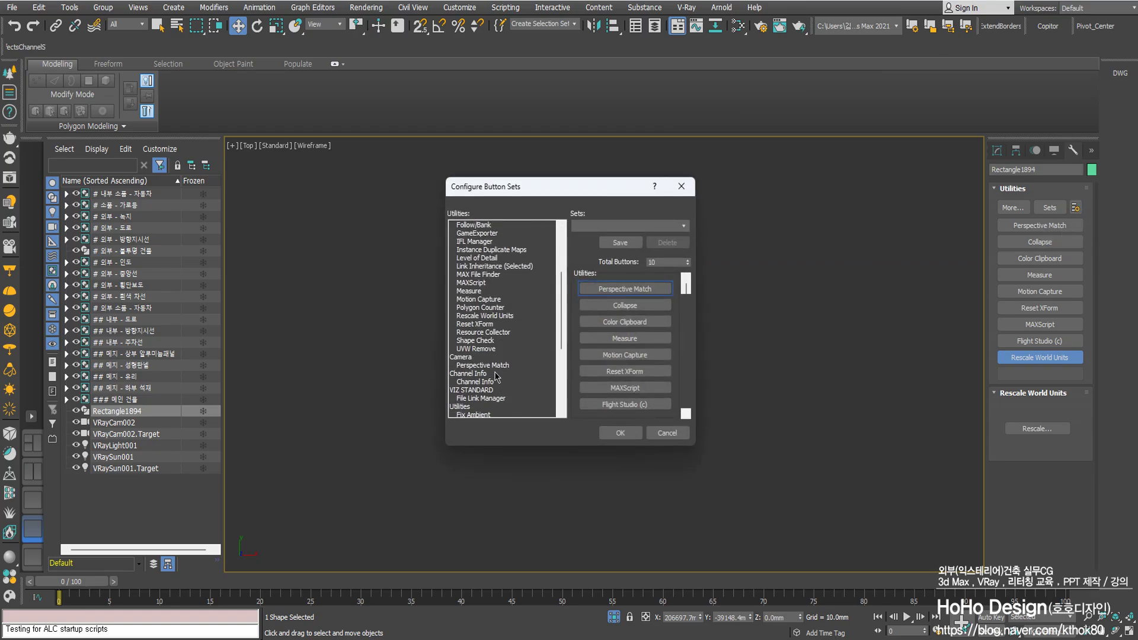
pyautogui.moveTo(488, 316)
pyautogui.mouseDown()
pyautogui.moveTo(607, 390)
pyautogui.moveTo(636, 361)
pyautogui.moveTo(635, 348)
pyautogui.moveTo(532, 314)
pyautogui.moveTo(495, 317)
pyautogui.mouseUp()
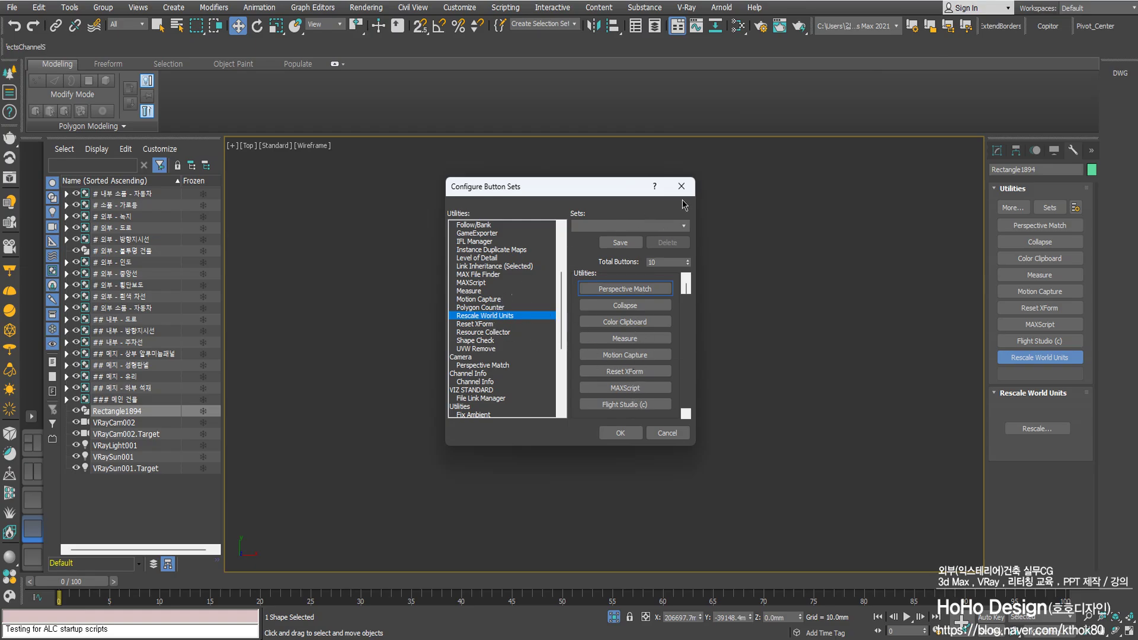
pyautogui.click(682, 186)
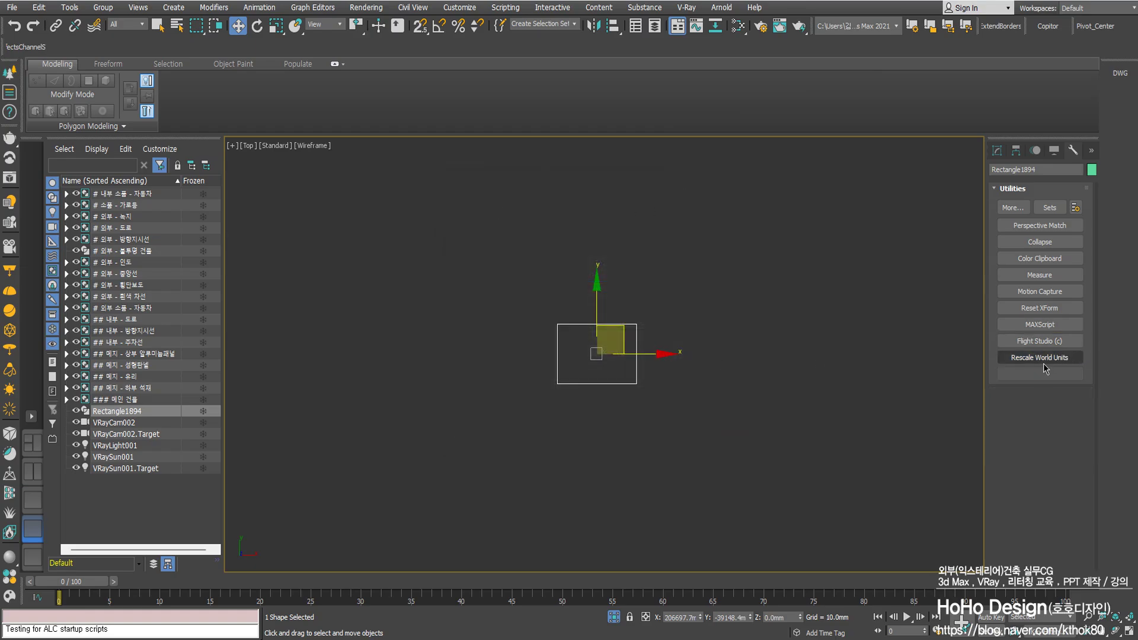
# Move the rectangle closer to the site boundary, to about X 160020 mm, Y -44980 mm
pyautogui.scroll(-3, 514, 317)
pyautogui.moveTo(514, 317); pyautogui.dragTo(663, 354, button='middle')
pyautogui.scroll(-1, 664, 350)
pyautogui.scroll(2, 673, 338)
pyautogui.moveTo(674, 331); pyautogui.dragTo(536, 348)
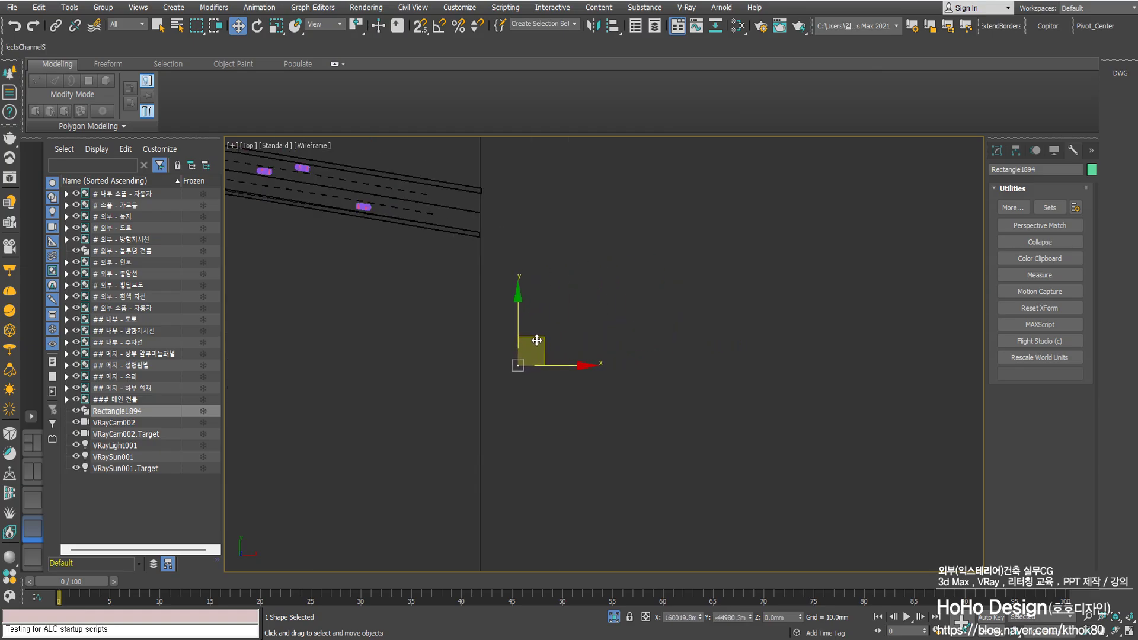
pyautogui.moveTo(537, 349); pyautogui.dragTo(625, 354, button='middle')
# Rescale the world units of only the selected rectangle by a scale factor of 600
pyautogui.click(1042, 359)
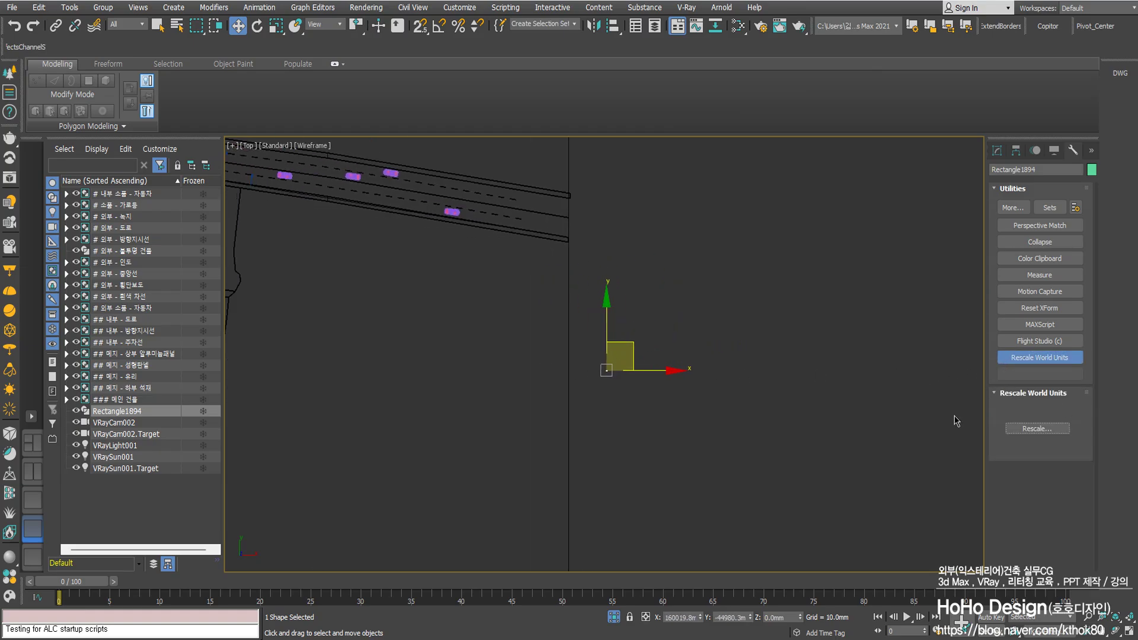
pyautogui.click(1036, 428)
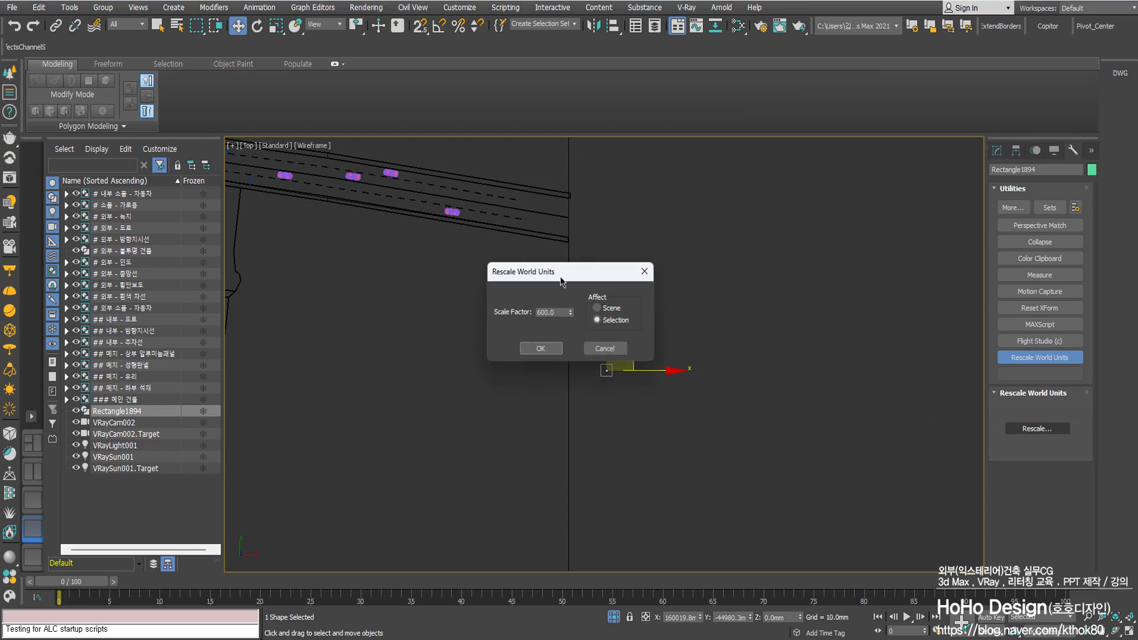
pyautogui.moveTo(562, 279); pyautogui.dragTo(454, 270)
pyautogui.click(497, 300)
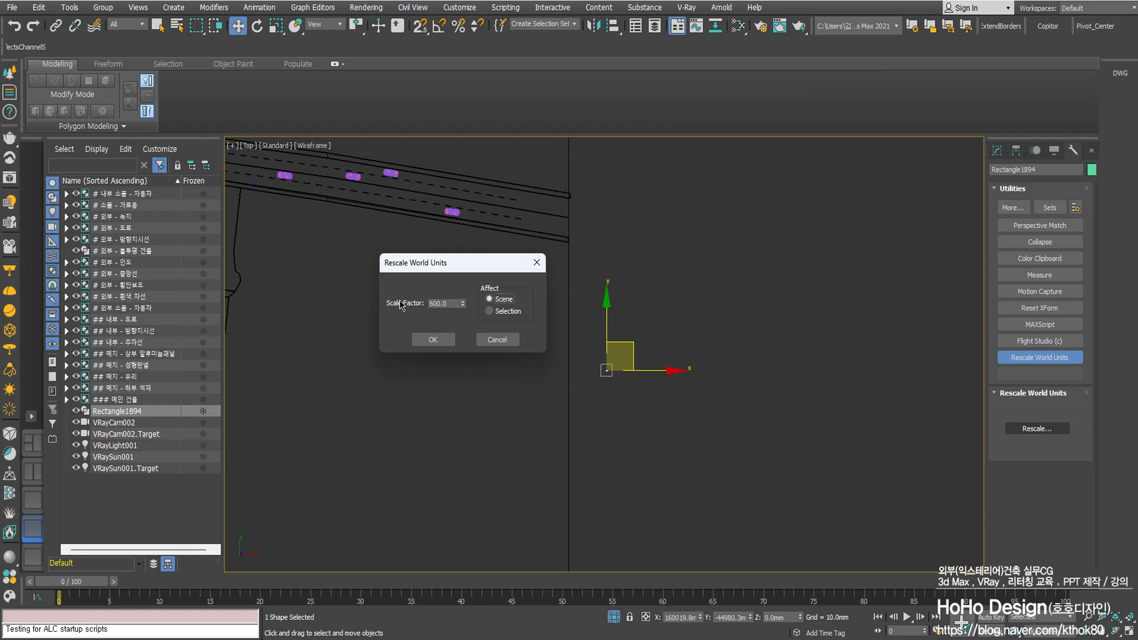
pyautogui.moveTo(449, 304); pyautogui.dragTo(382, 304)
pyautogui.write('600')
pyautogui.click(501, 313)
pyautogui.moveTo(453, 304); pyautogui.dragTo(422, 304)
pyautogui.click(434, 340)
# Set the rectangle's absolute world X and Y position to 0 mm
pyautogui.press('z')
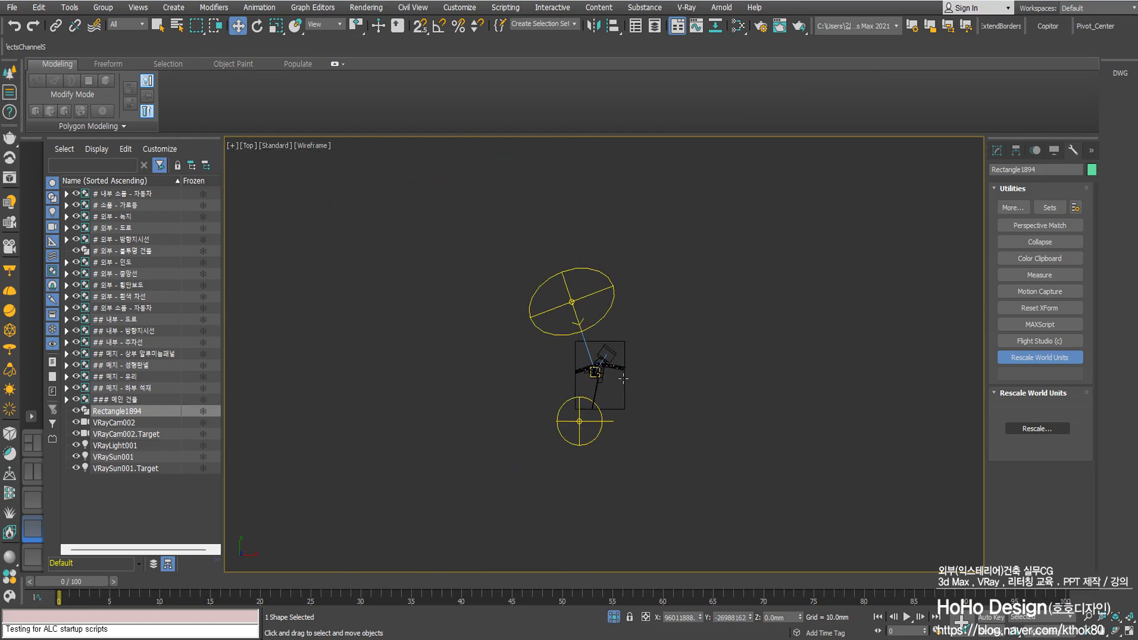
pyautogui.scroll(5, 623, 377)
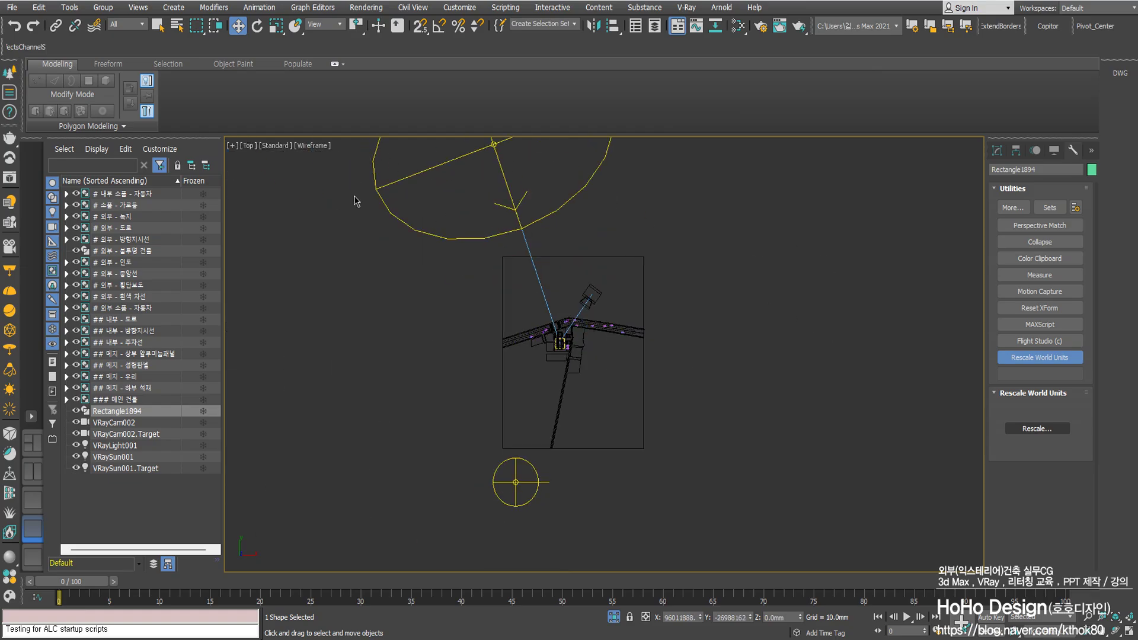
pyautogui.moveTo(662, 269); pyautogui.dragTo(596, 237, button='middle')
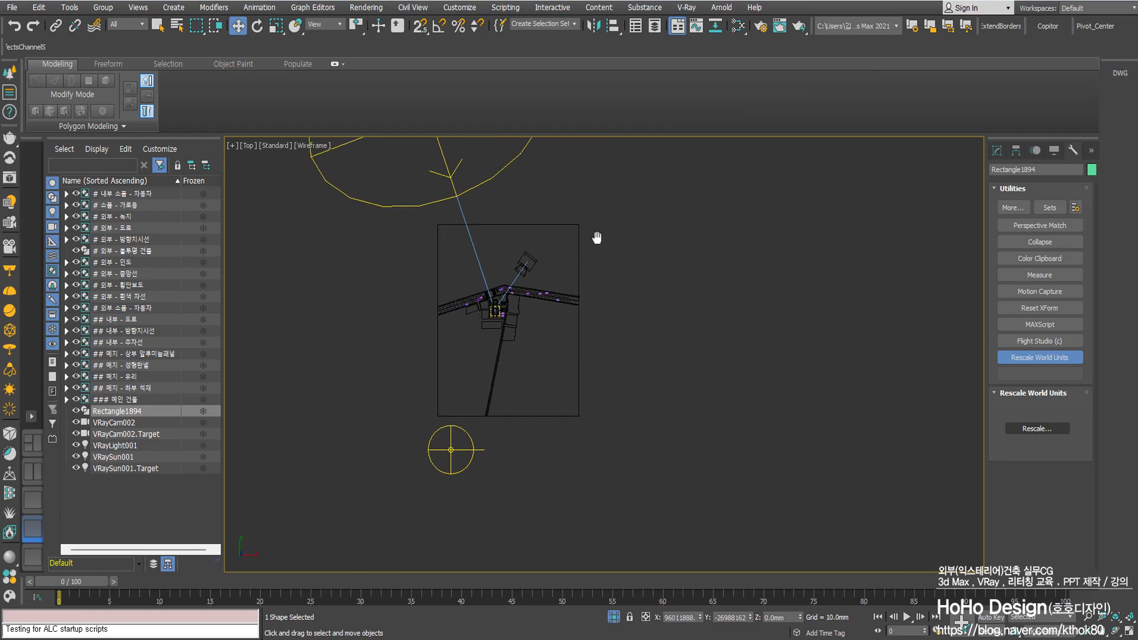
pyautogui.rightClick(239, 27)
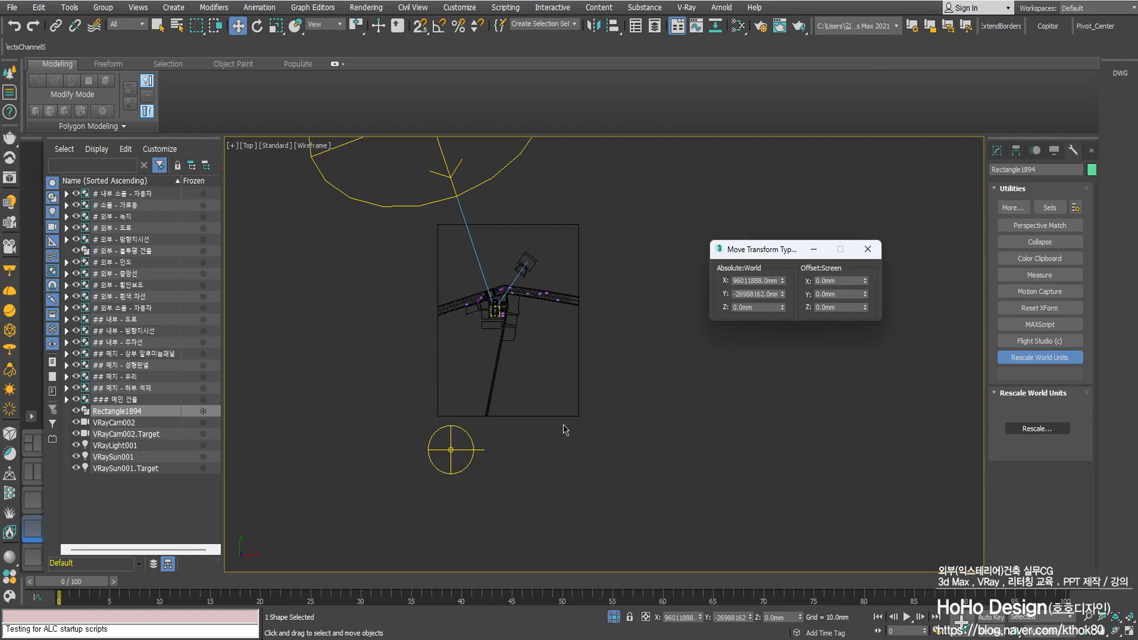
pyautogui.rightClick(782, 281)
pyautogui.rightClick(782, 295)
pyautogui.click(867, 249)
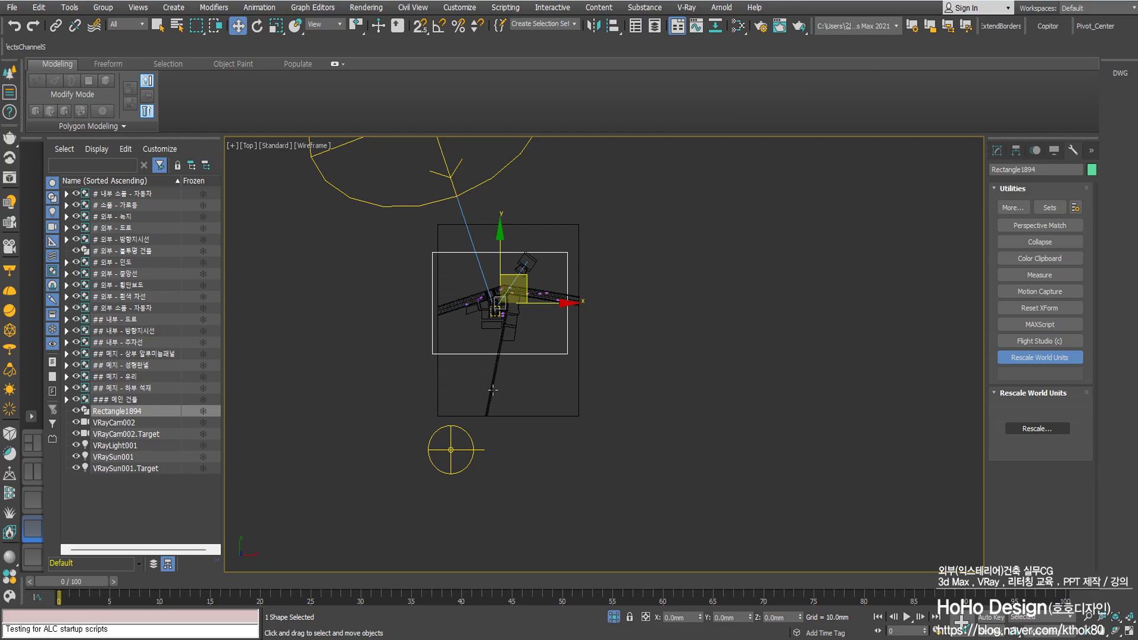
# Reposition the rectangle around the main building and road intersection, to about X 13831 mm, Y 14926 mm
pyautogui.scroll(4, 478, 290)
pyautogui.scroll(-5, 444, 293)
pyautogui.scroll(5, 456, 308)
pyautogui.moveTo(381, 321); pyautogui.dragTo(471, 315, button='middle')
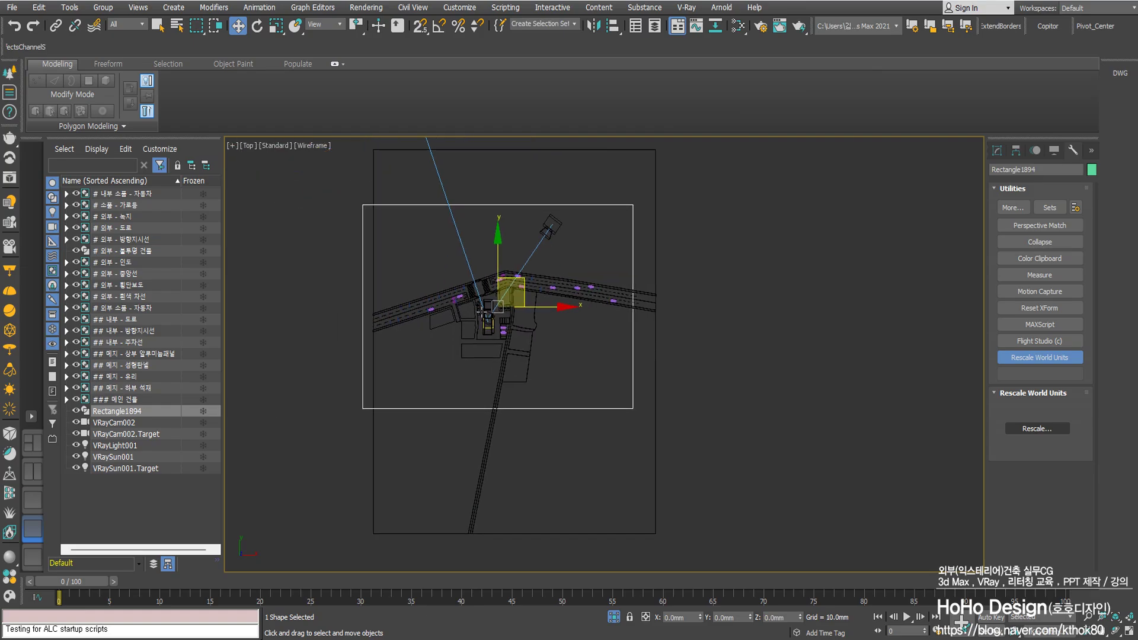
pyautogui.moveTo(512, 302); pyautogui.dragTo(454, 321, button='middle')
pyautogui.scroll(4, 447, 322)
pyautogui.scroll(-4, 448, 322)
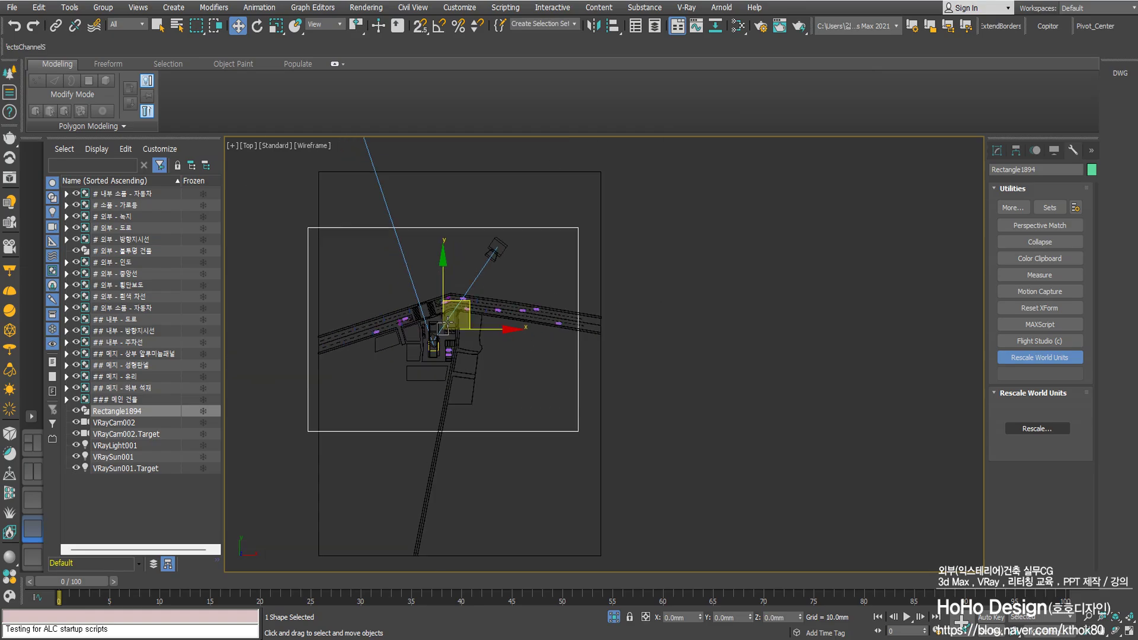
pyautogui.scroll(2, 448, 325)
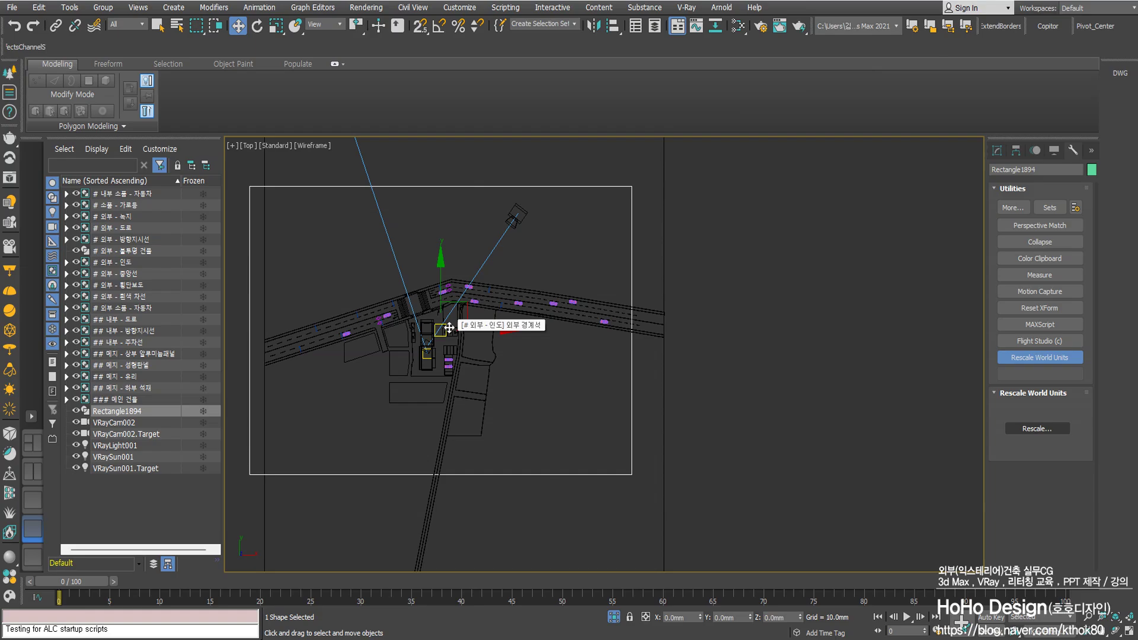
pyautogui.moveTo(449, 327); pyautogui.dragTo(483, 314)
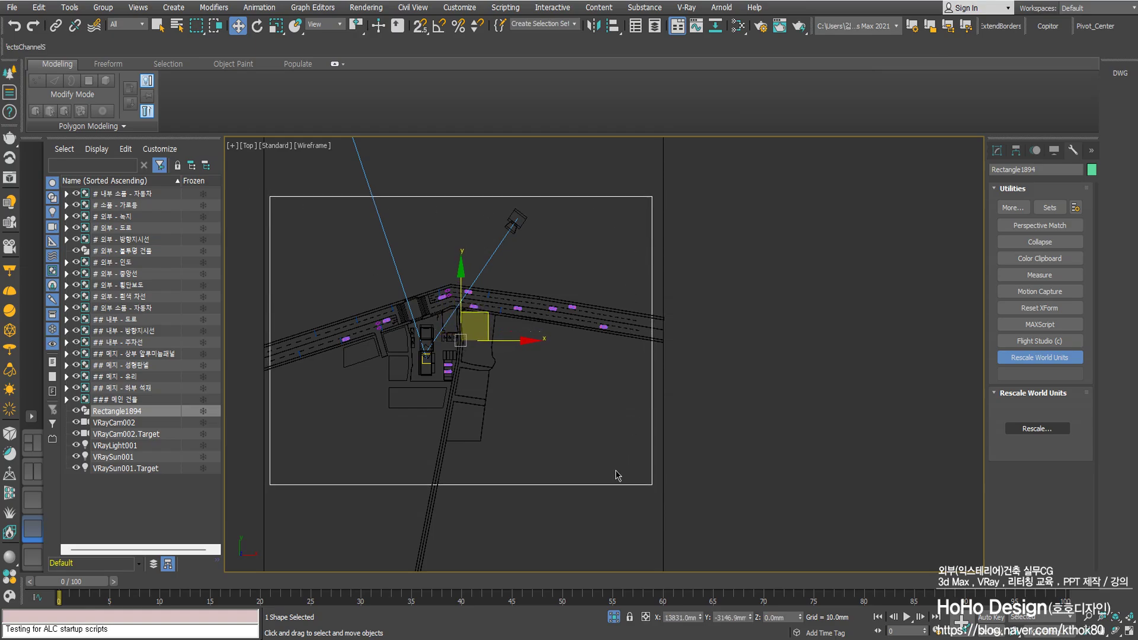
pyautogui.moveTo(384, 283); pyautogui.dragTo(387, 305, button='middle')
pyautogui.moveTo(465, 314); pyautogui.dragTo(472, 286)
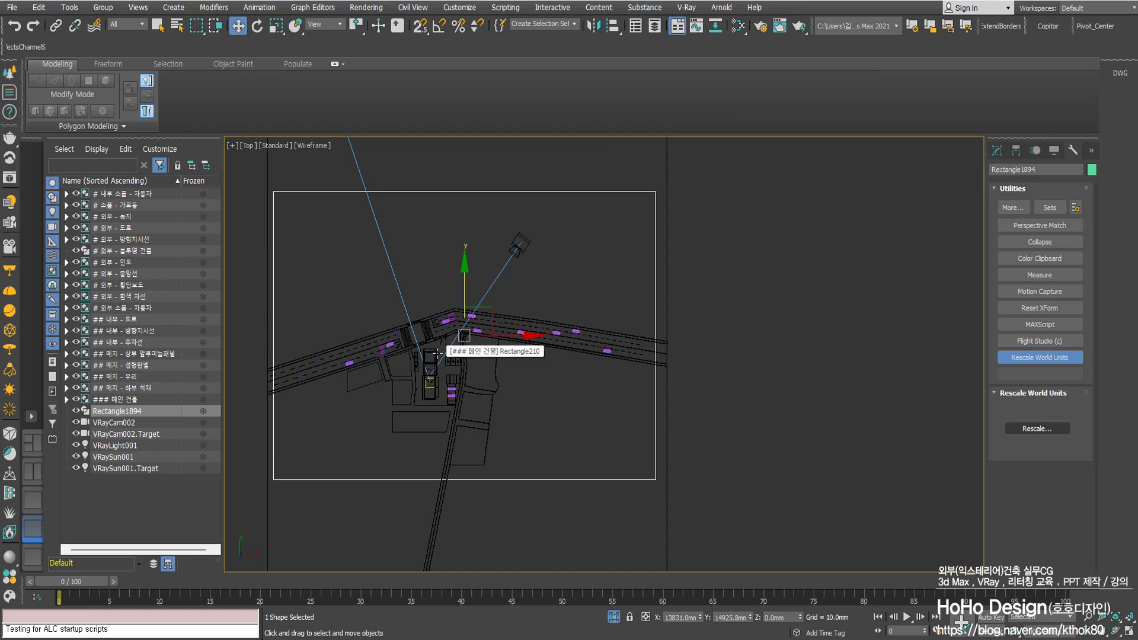
# Open the render setup and check the area-to-render mode and the output width and height
pyautogui.moveTo(389, 354); pyautogui.dragTo(449, 343, button='middle')
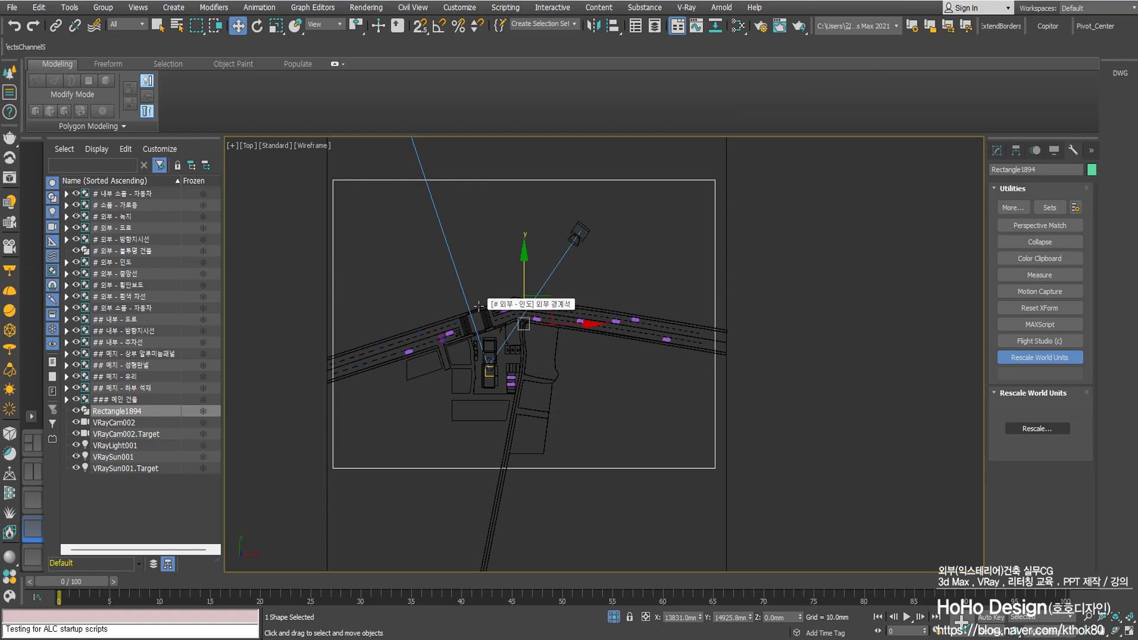
pyautogui.moveTo(478, 306); pyautogui.dragTo(449, 327, button='middle')
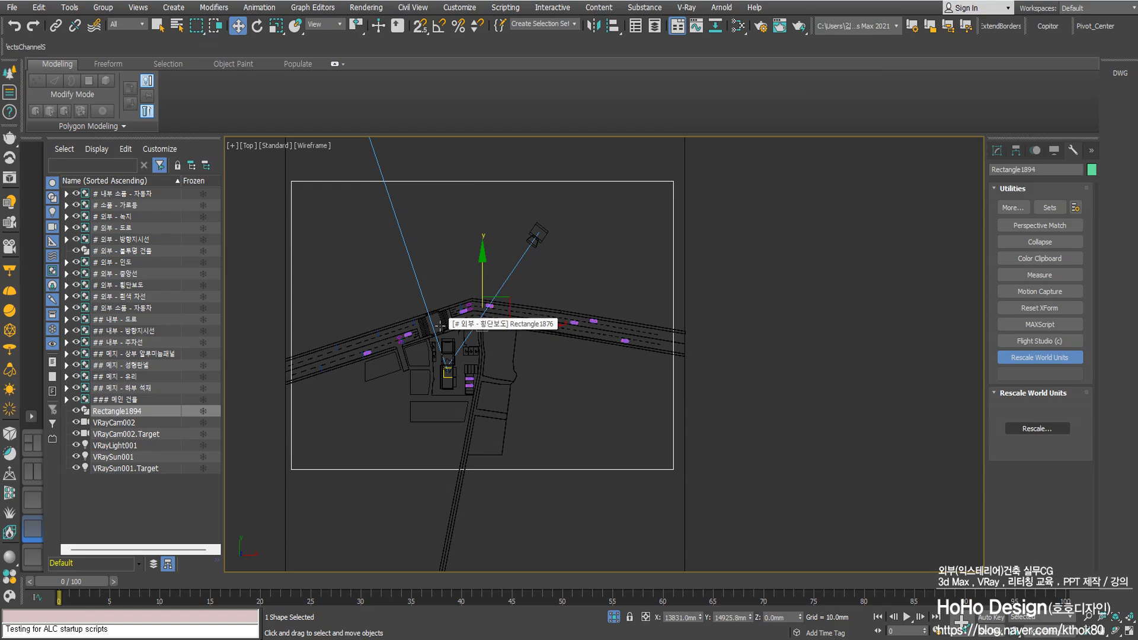
pyautogui.moveTo(449, 400); pyautogui.dragTo(492, 373, button='middle')
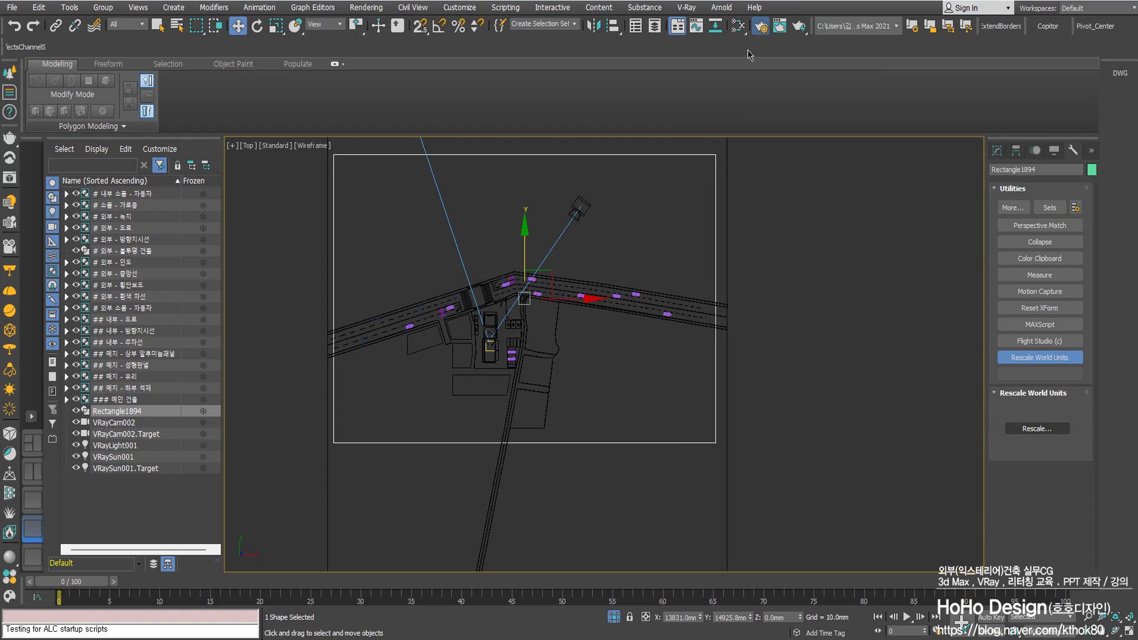
pyautogui.press('F10')
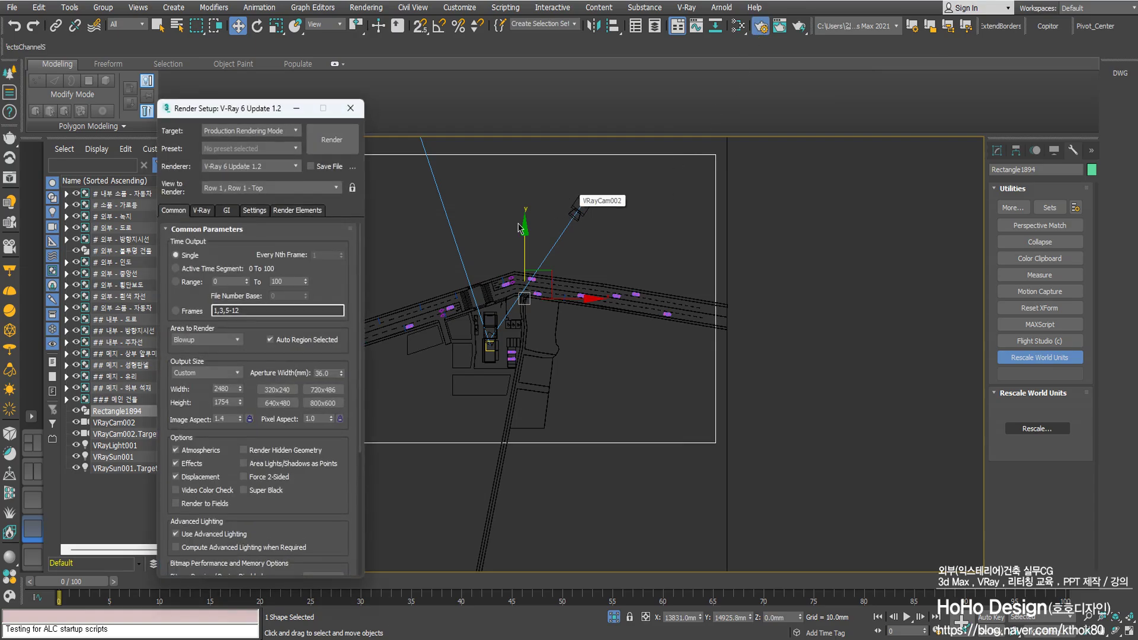
pyautogui.click(195, 340)
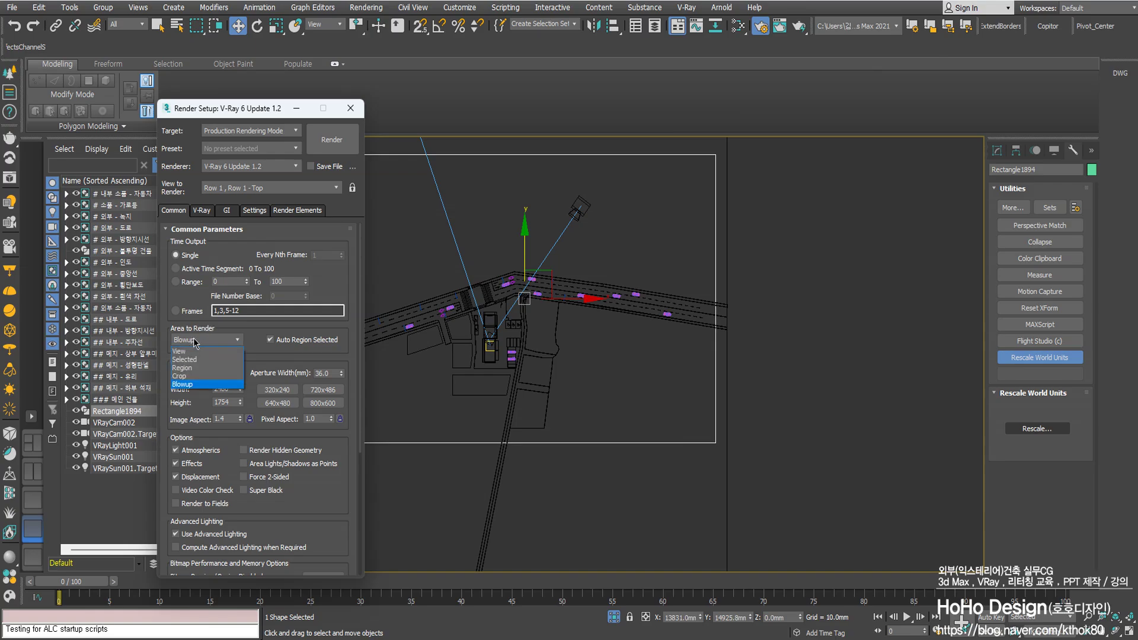
pyautogui.click(253, 340)
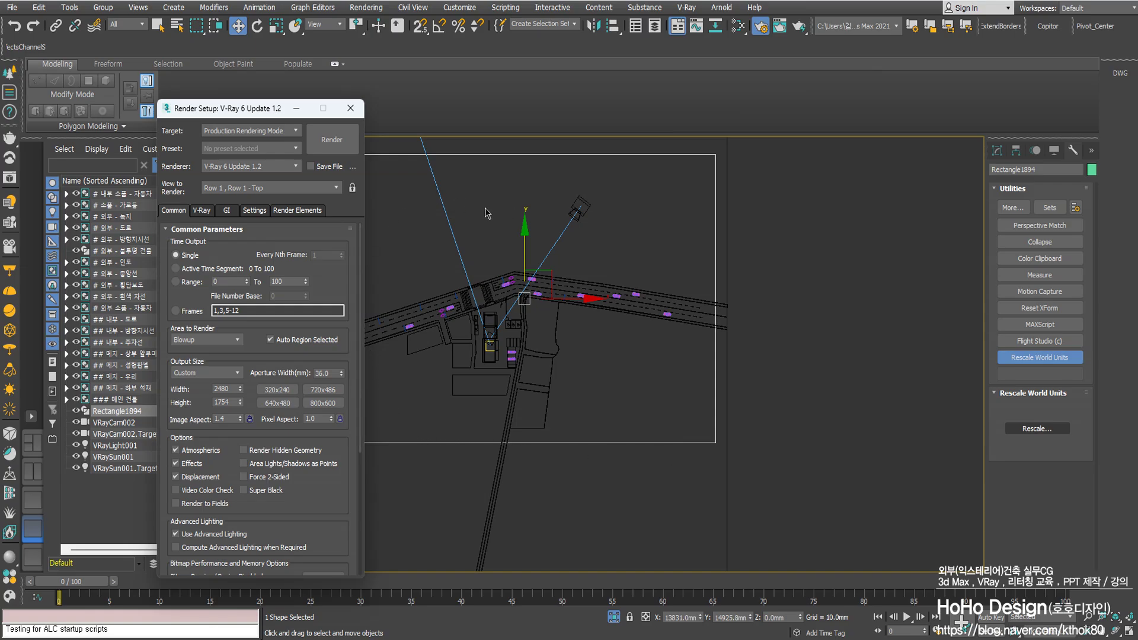
pyautogui.moveTo(253, 107); pyautogui.dragTo(182, 107)
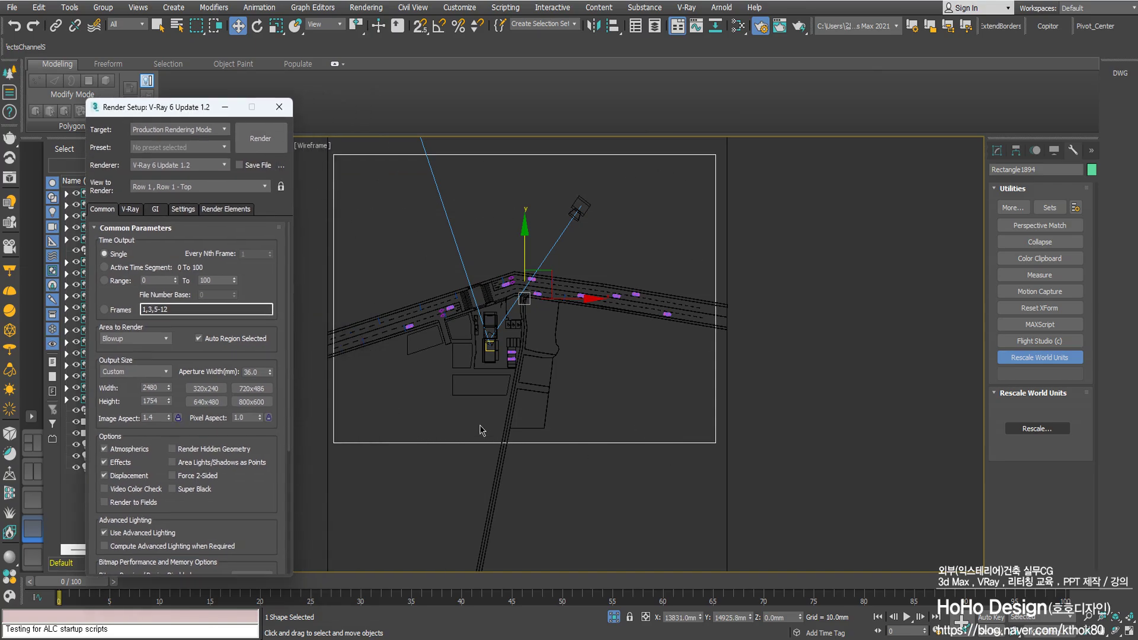
pyautogui.doubleClick(153, 401)
# Reselect the rectangle and try to render the Top view as a blowup of that selection
pyautogui.moveTo(553, 345); pyautogui.dragTo(562, 369, button='middle')
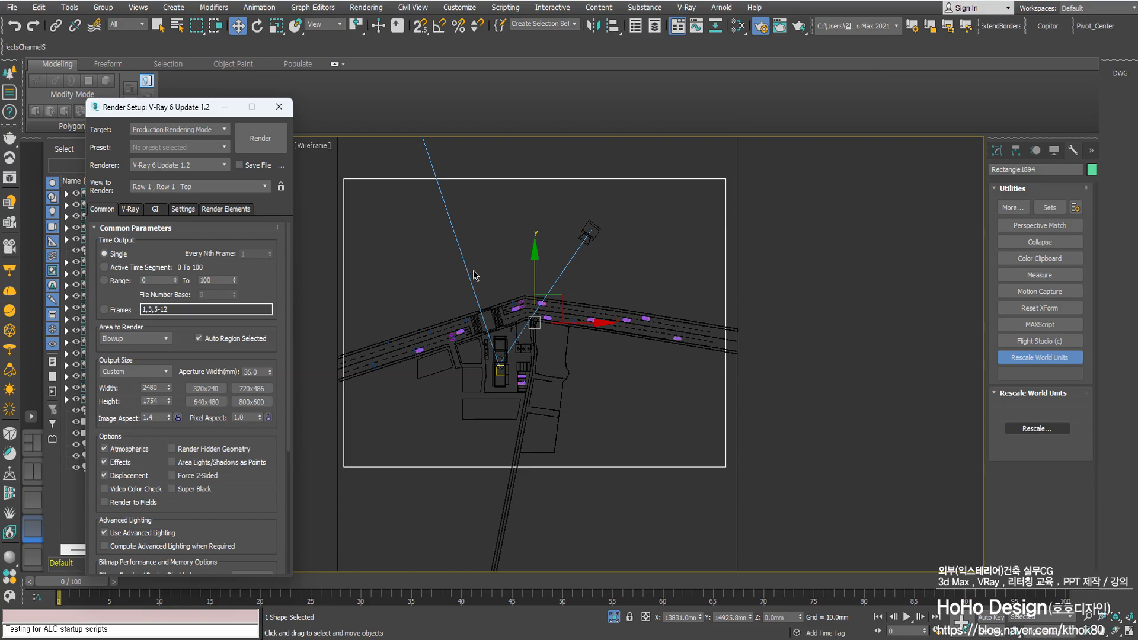
pyautogui.moveTo(437, 264); pyautogui.dragTo(473, 254, button='middle')
pyautogui.click(436, 211)
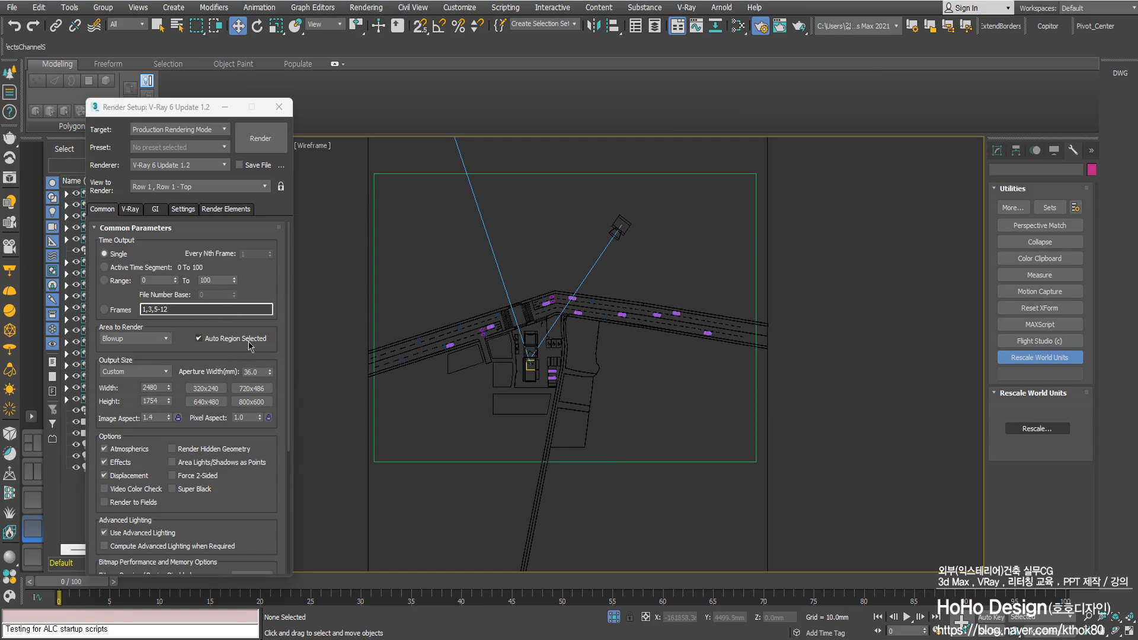
pyautogui.click(391, 174)
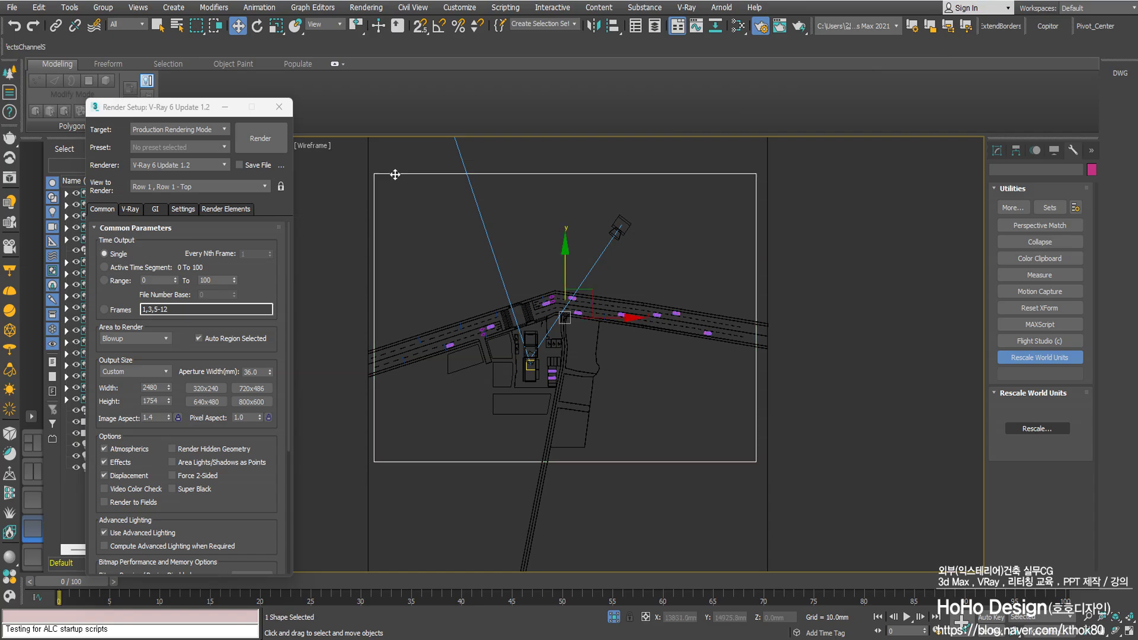
pyautogui.scroll(-2, 500, 275)
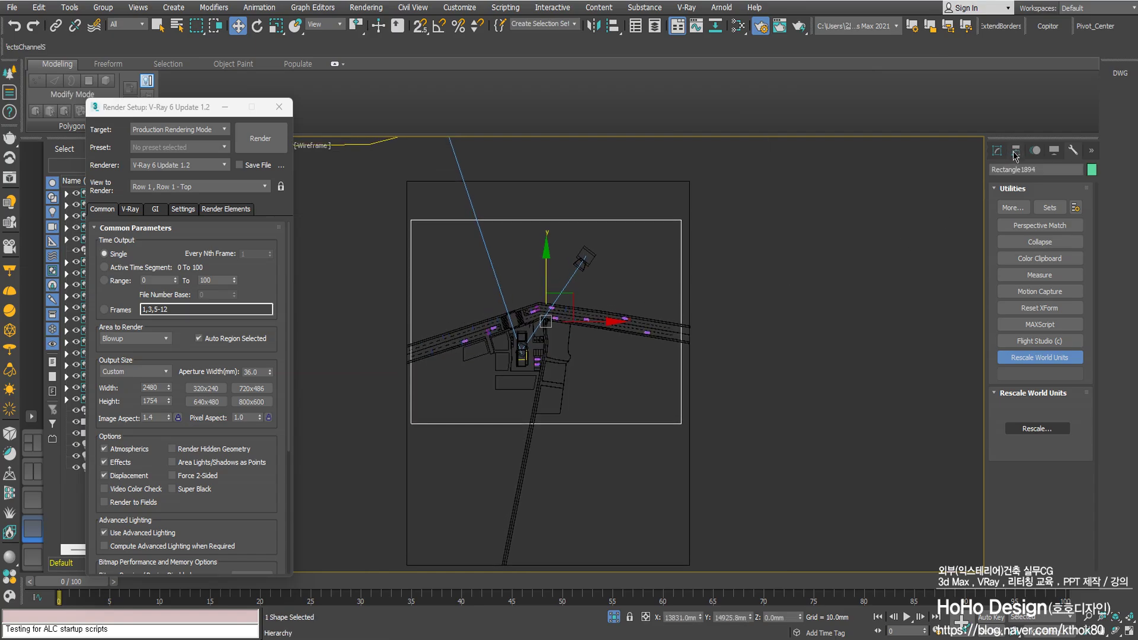
pyautogui.scroll(2, 717, 273)
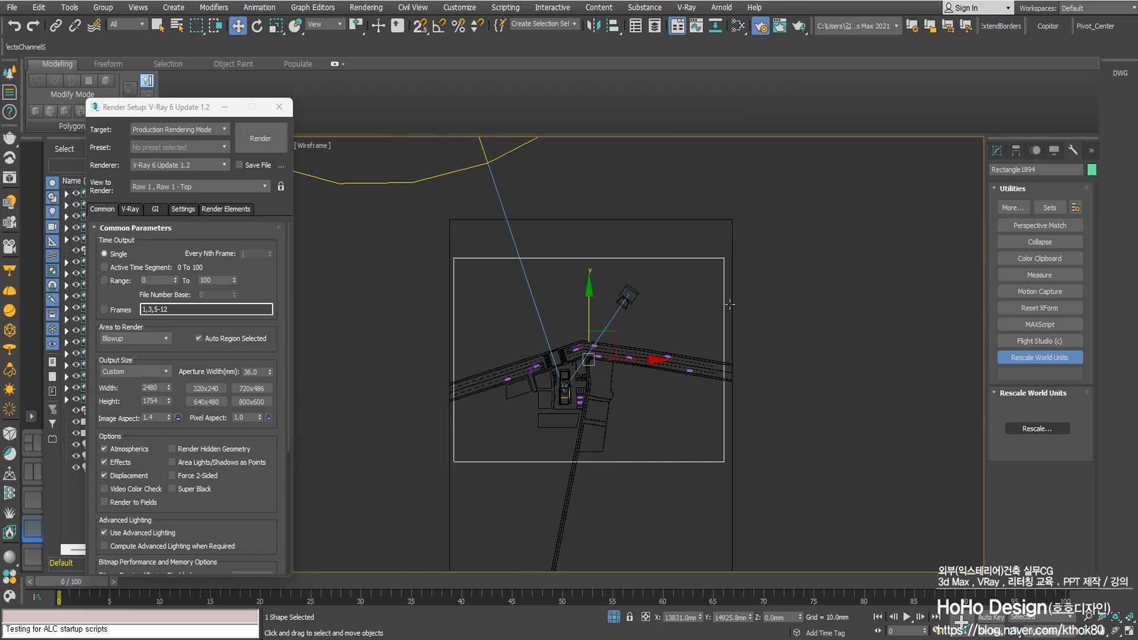
pyautogui.scroll(2, 706, 315)
pyautogui.scroll(-3, 681, 315)
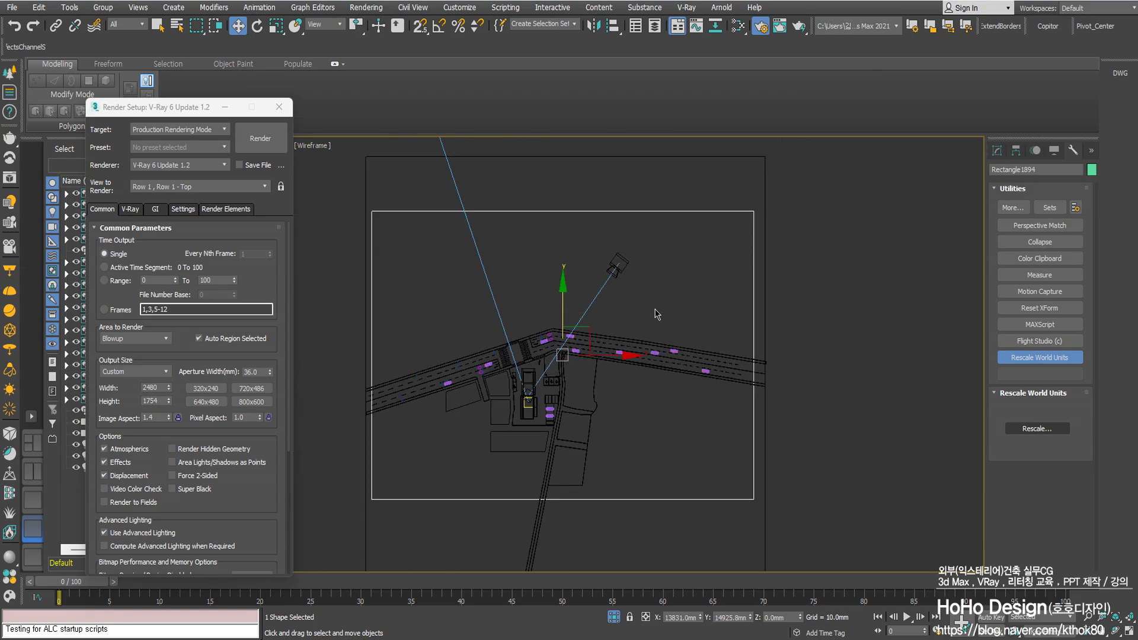
pyautogui.moveTo(577, 317); pyautogui.dragTo(582, 312, button='middle')
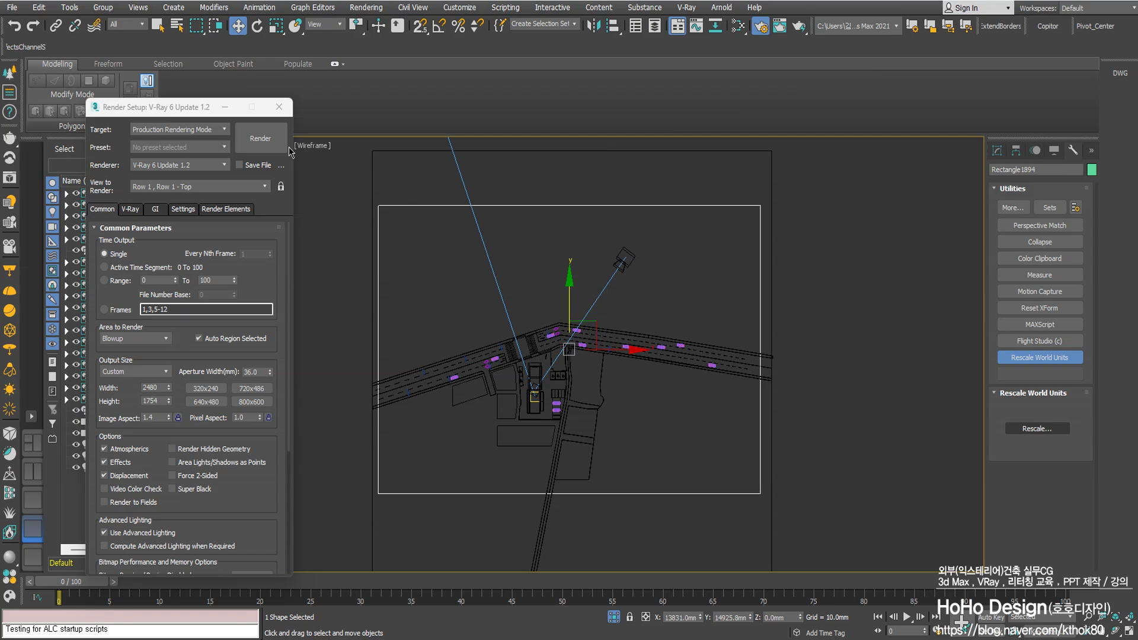
pyautogui.hotkey('shift', 'q')
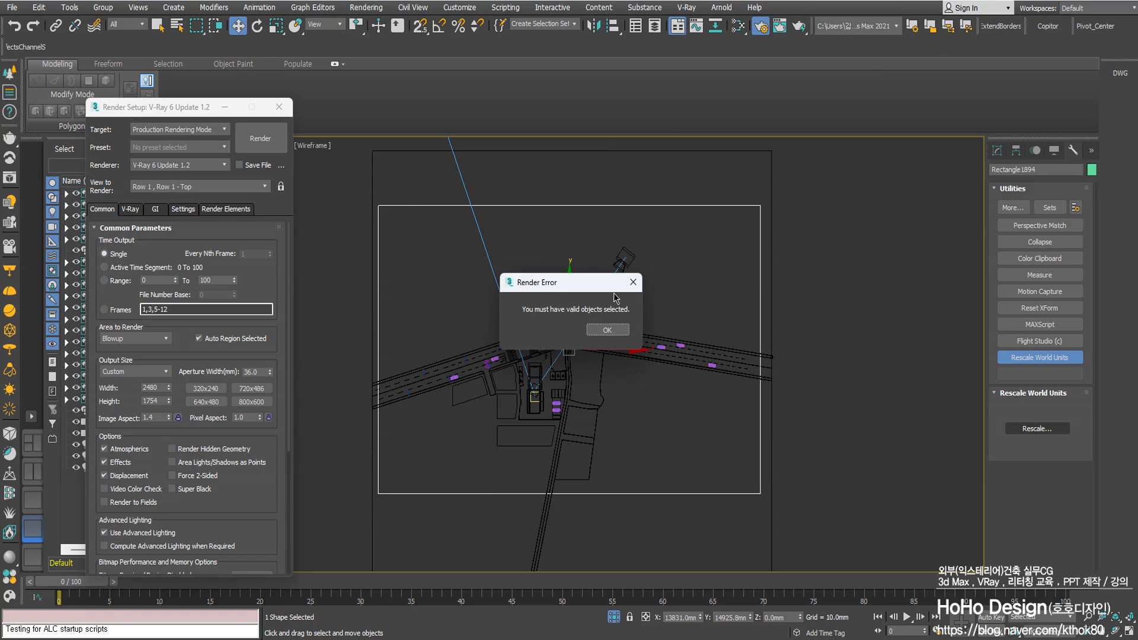
pyautogui.click(633, 282)
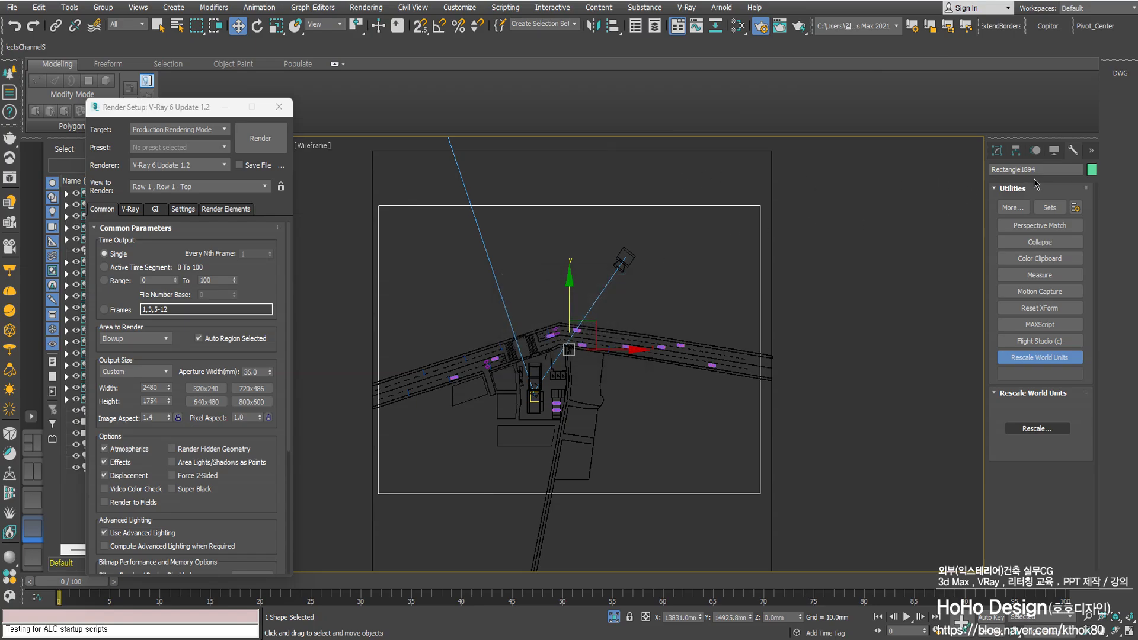
# Make the rectangle spline visible in both renderer and viewport, with a radial thickness of 0.1 mm
pyautogui.click(1017, 151)
pyautogui.click(1017, 434)
pyautogui.click(1019, 444)
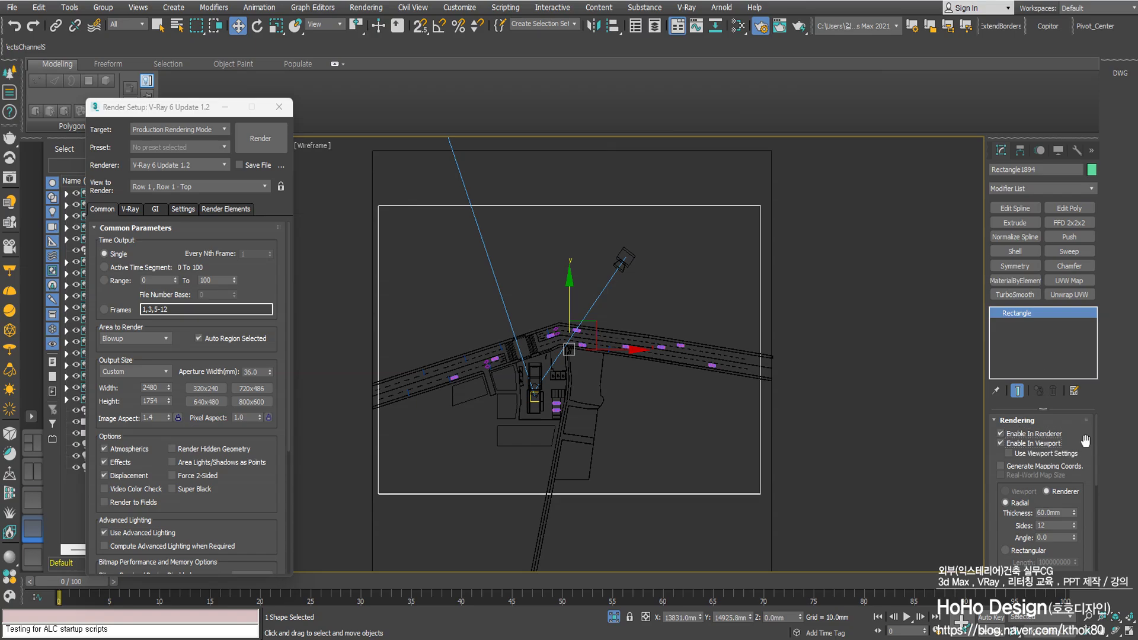
pyautogui.scroll(-1, 1085, 439)
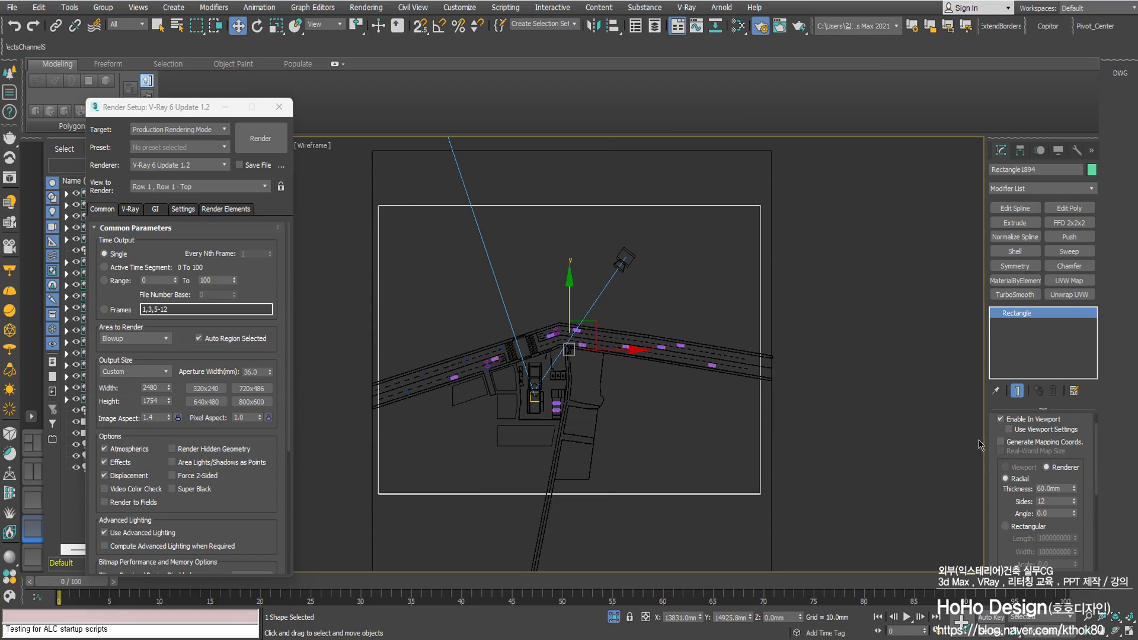
pyautogui.moveTo(995, 428); pyautogui.dragTo(997, 437)
pyautogui.moveTo(1068, 497); pyautogui.dragTo(975, 494)
pyautogui.write('0')
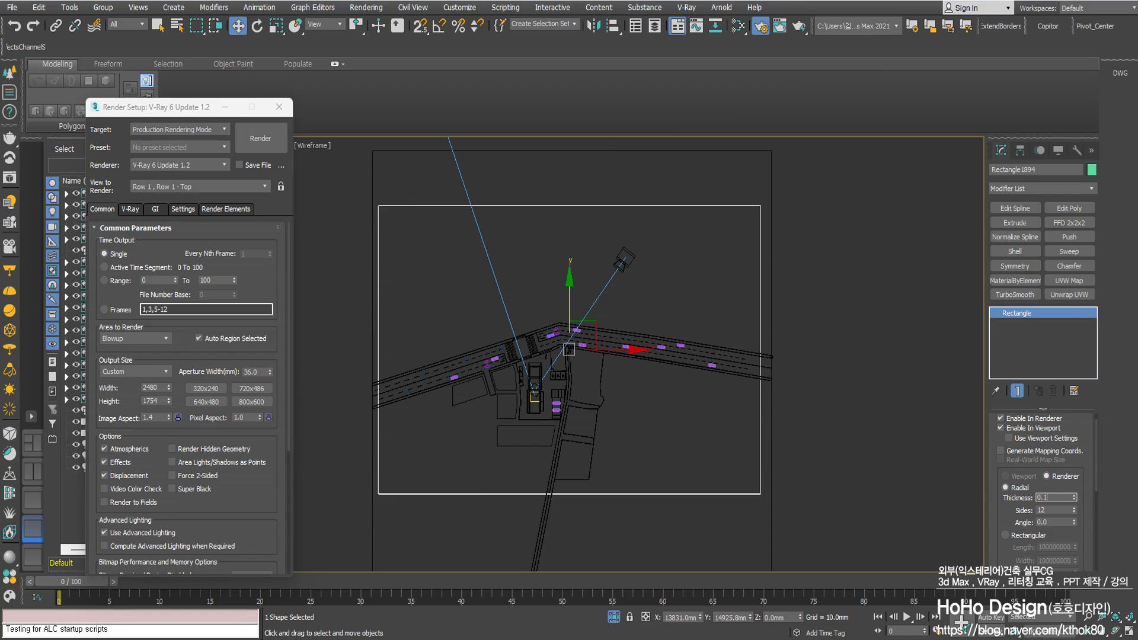
pyautogui.write('.1')
pyautogui.press('Return')
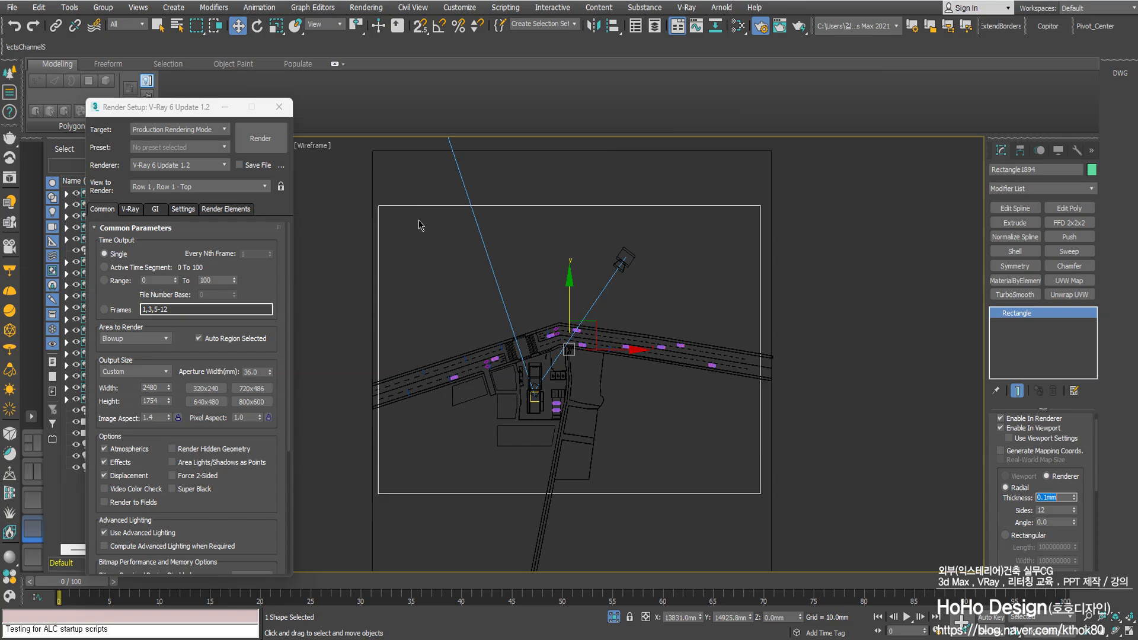
# Make the rectangle a V-Ray matte object, including for reflection/refraction, with an alpha contribution of -1
pyautogui.rightClick(417, 202)
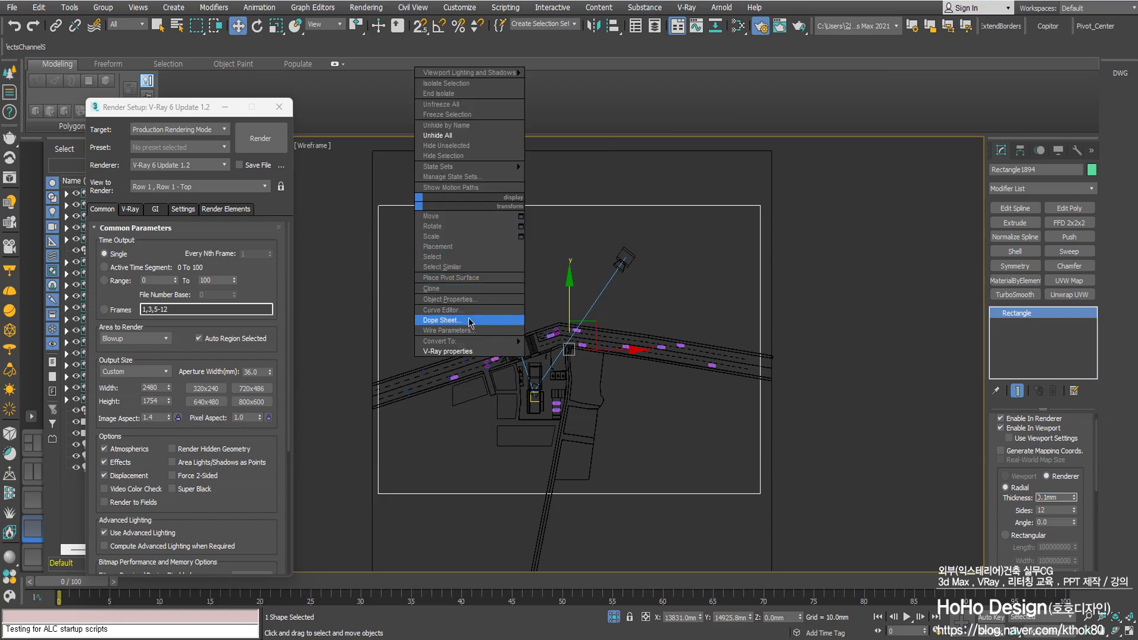
pyautogui.click(465, 354)
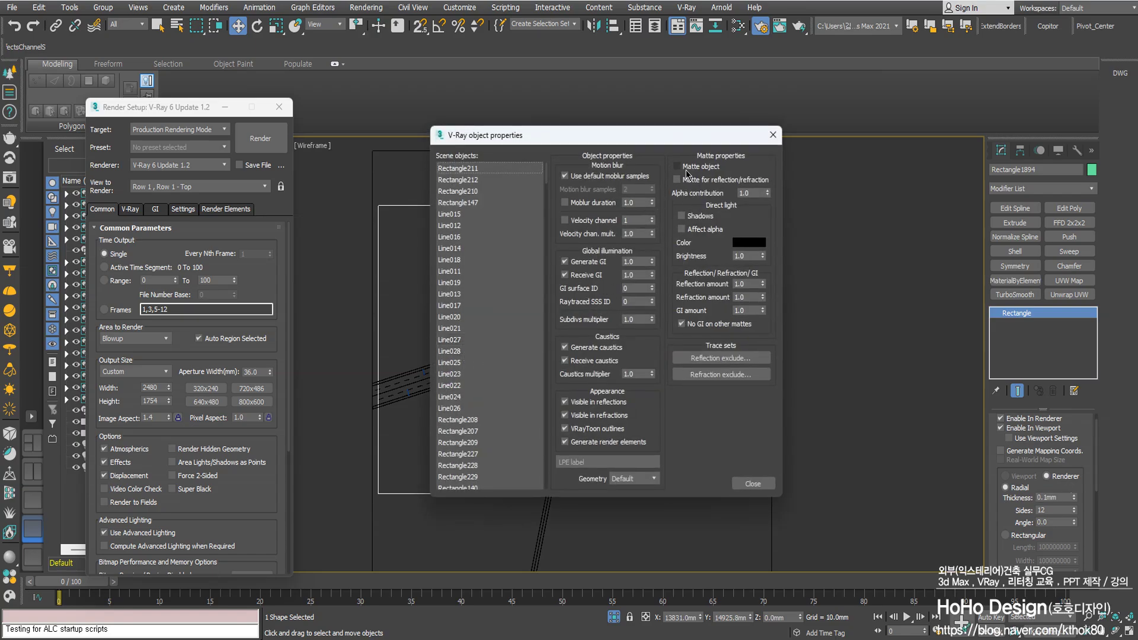
pyautogui.click(677, 166)
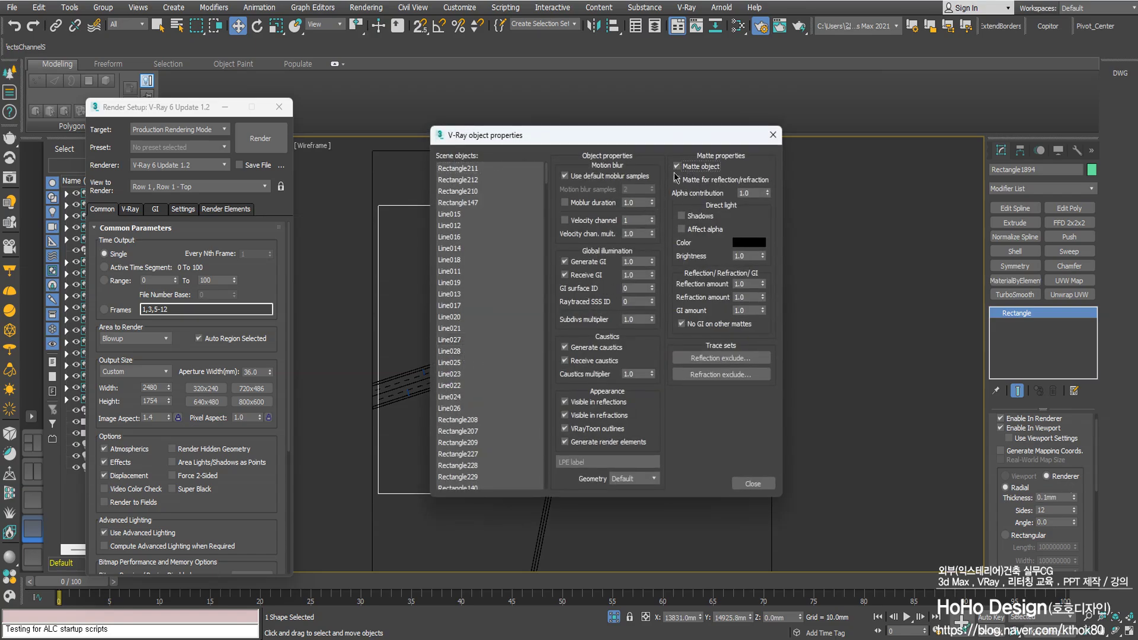
pyautogui.click(712, 183)
pyautogui.click(746, 193)
pyautogui.write('-1')
pyautogui.press('Return')
pyautogui.click(752, 484)
# Test-render the Top view as a blowup of the rectangle, then close the frame buffer
pyautogui.moveTo(578, 384); pyautogui.dragTo(607, 370, button='middle')
pyautogui.moveTo(538, 271); pyautogui.dragTo(539, 276, button='middle')
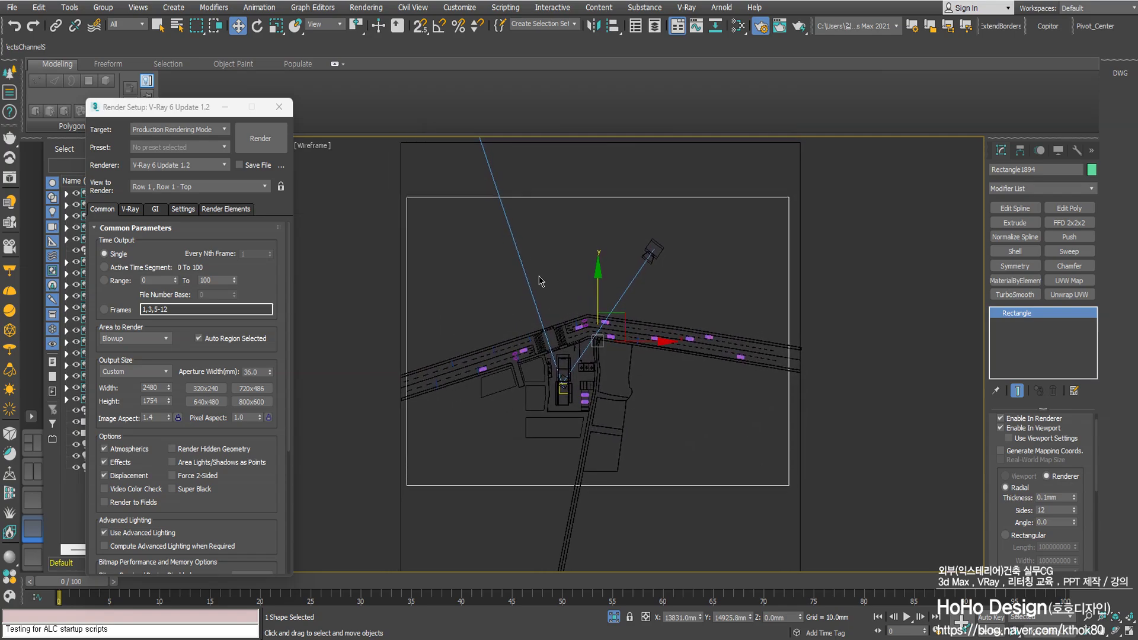
pyautogui.hotkey('shift', 'q')
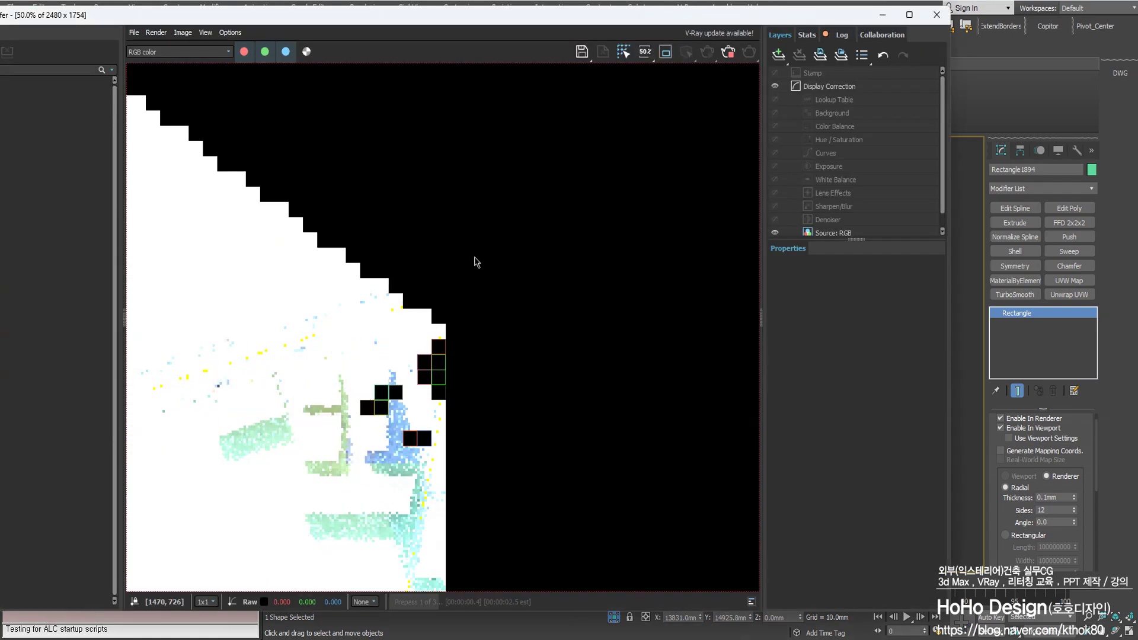
pyautogui.click(934, 16)
# Minimize the render setup and set the environment's exposure control to VRay Exposure Control
pyautogui.scroll(-4, 568, 331)
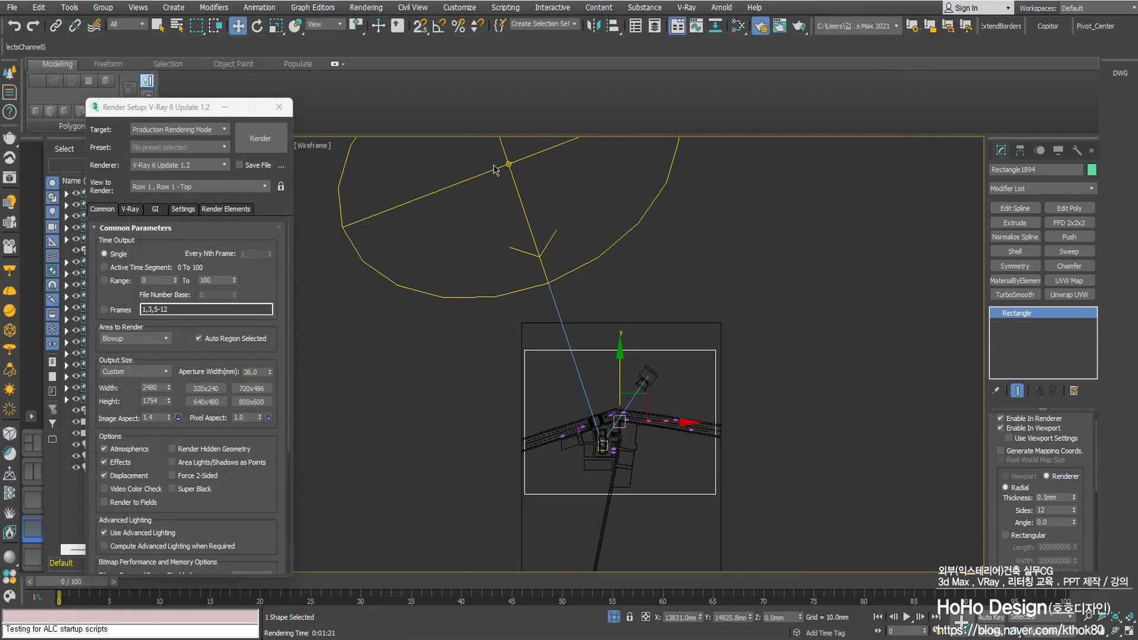
pyautogui.scroll(4, 615, 396)
pyautogui.moveTo(615, 395); pyautogui.dragTo(571, 329, button='middle')
pyautogui.moveTo(553, 368); pyautogui.dragTo(553, 341, button='middle')
pyautogui.moveTo(190, 108); pyautogui.dragTo(201, 215)
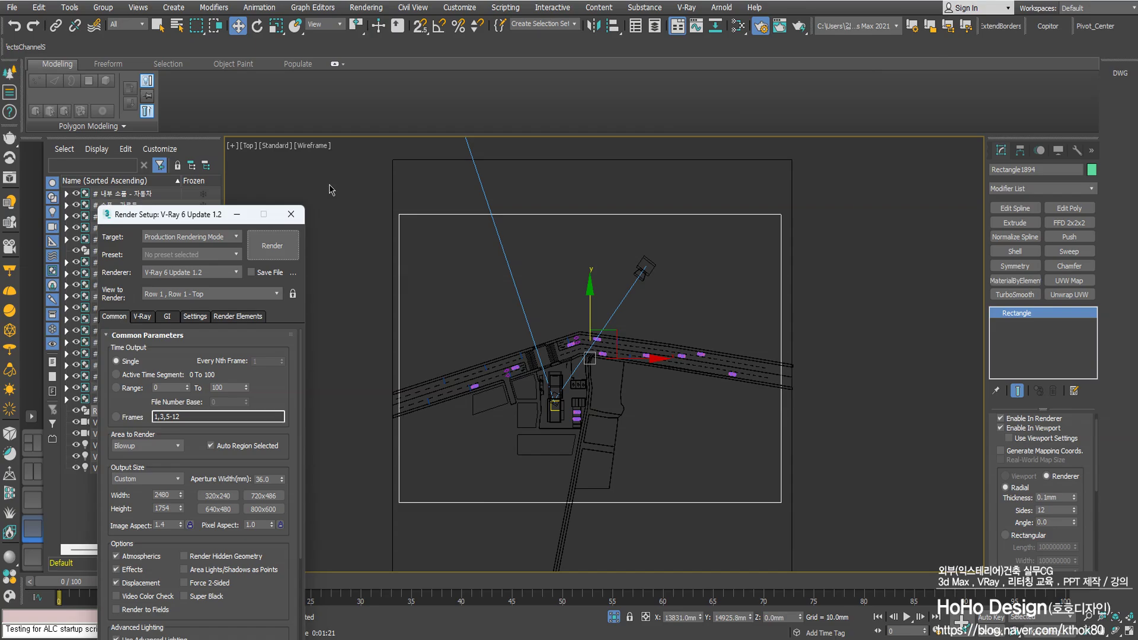
pyautogui.moveTo(255, 214); pyautogui.dragTo(317, 189)
pyautogui.click(299, 189)
pyautogui.click(366, 8)
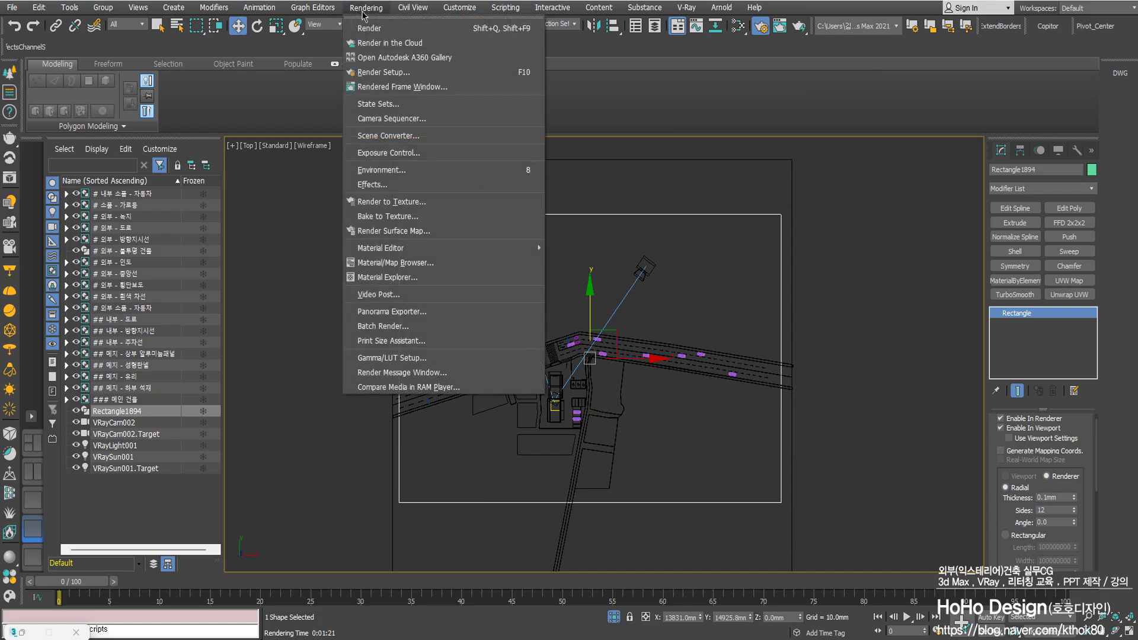
pyautogui.click(409, 171)
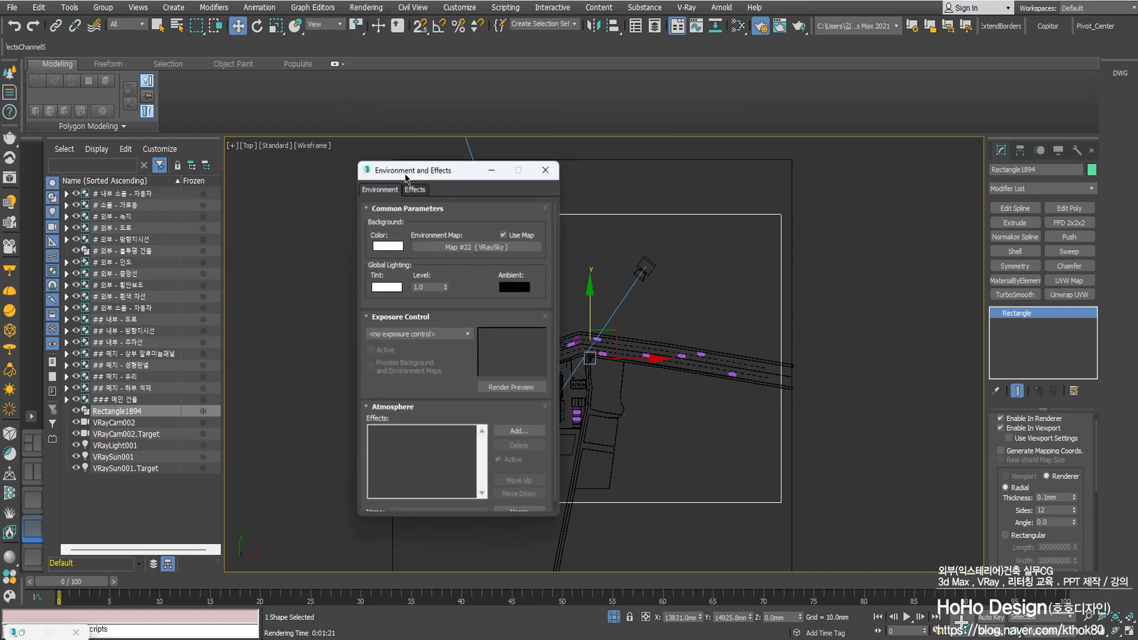
pyautogui.click(444, 335)
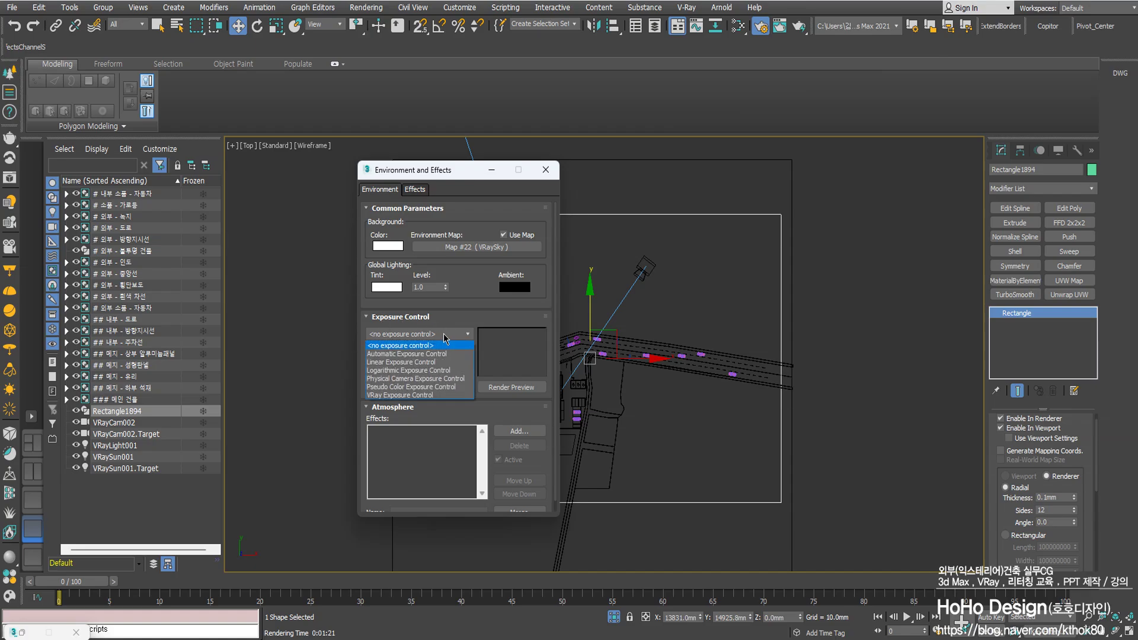
pyautogui.click(418, 395)
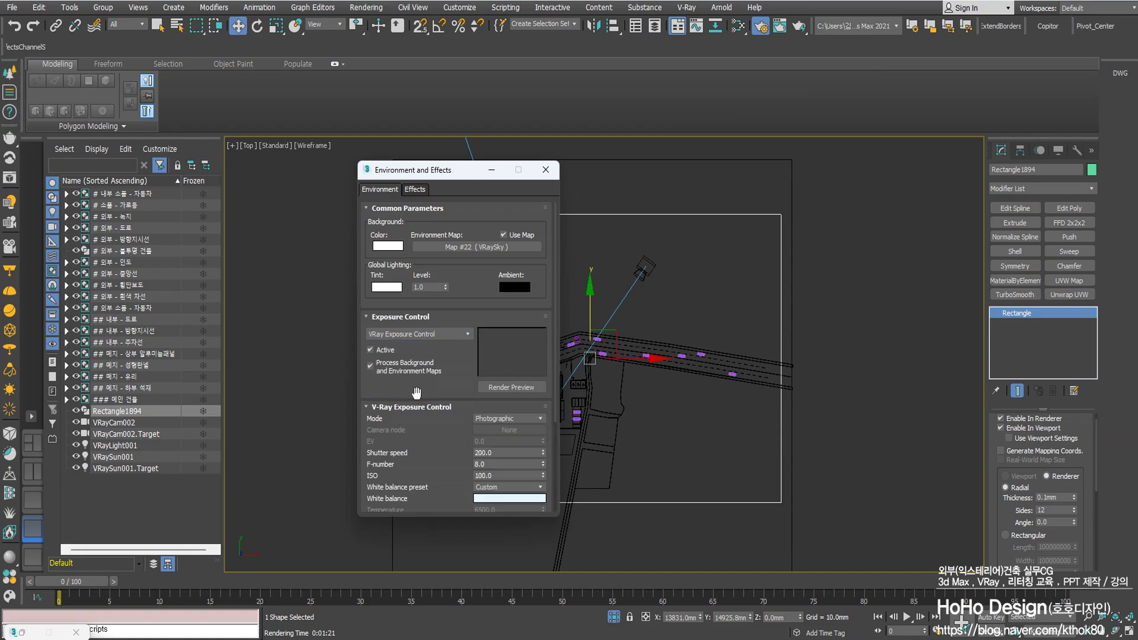
# Select the VRay physical camera and check its film speed, F-number and shutter speed beside the V-Ray exposure settings
pyautogui.moveTo(439, 176); pyautogui.dragTo(323, 133)
pyautogui.moveTo(336, 409); pyautogui.dragTo(335, 368)
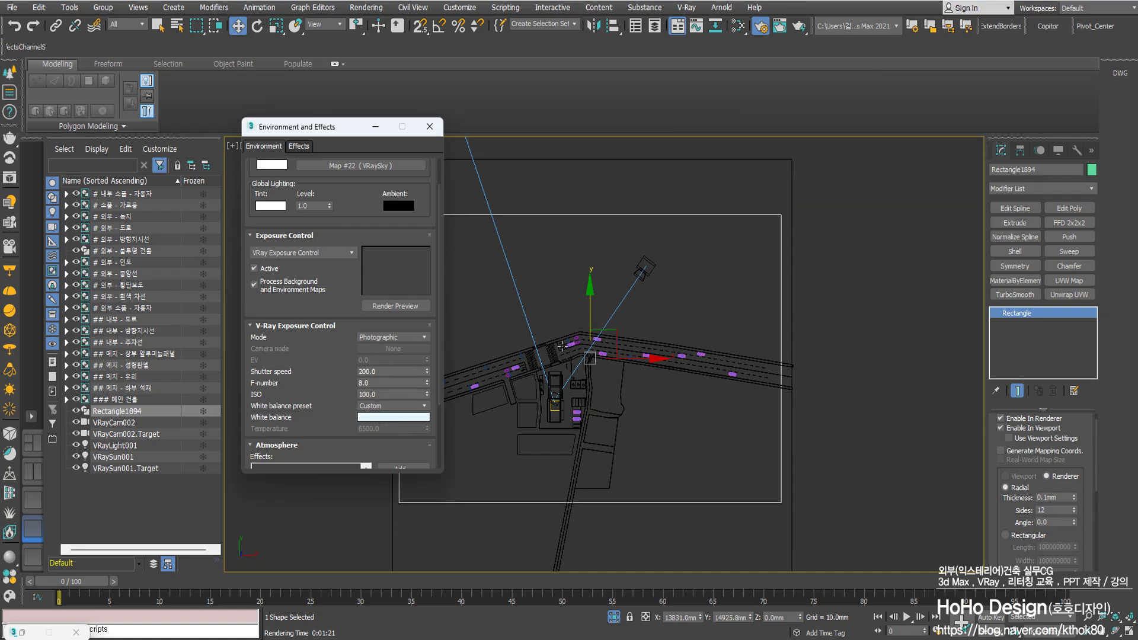
pyautogui.click(641, 268)
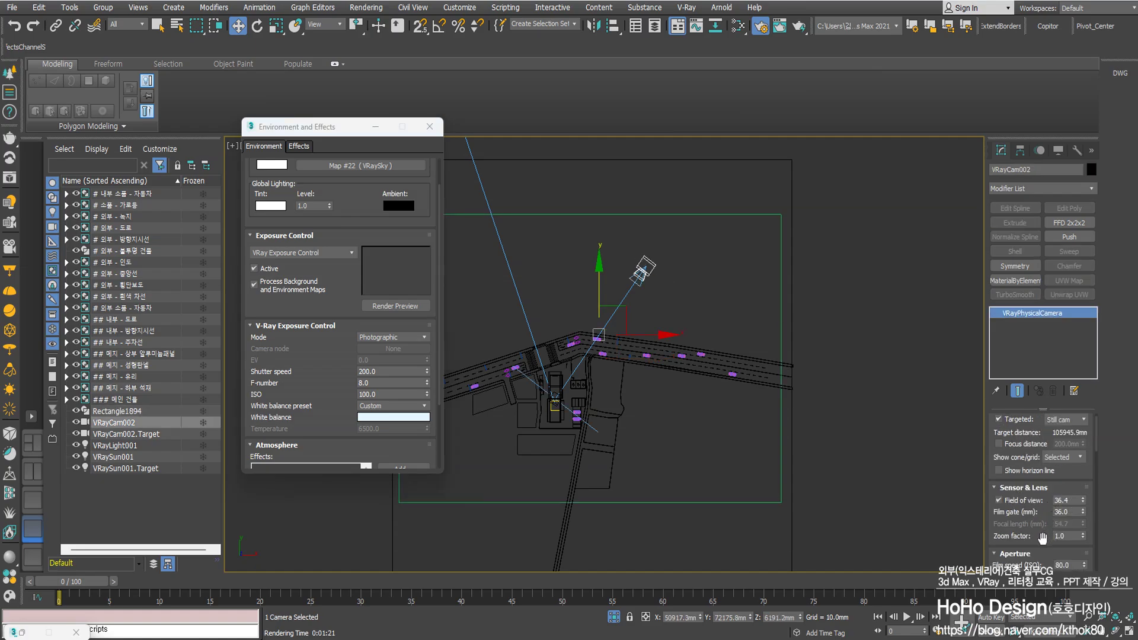
pyautogui.moveTo(1043, 537); pyautogui.dragTo(1039, 456)
pyautogui.doubleClick(1064, 494)
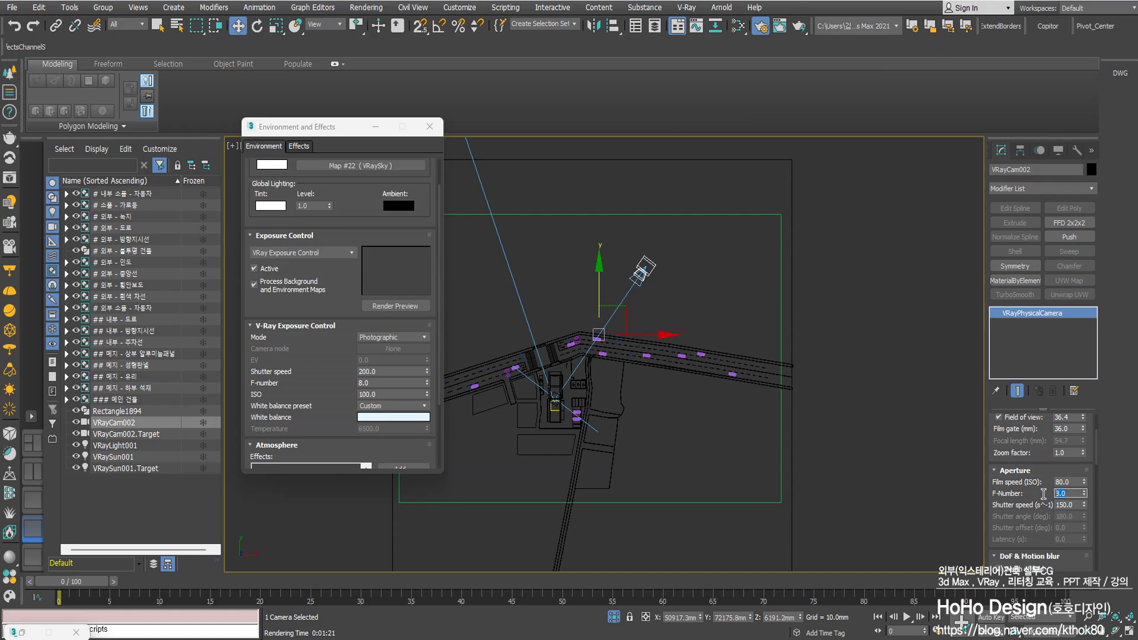
pyautogui.doubleClick(1075, 482)
# Set the V-Ray exposure mode to From VRay camera, then minimize the environment settings
pyautogui.click(413, 338)
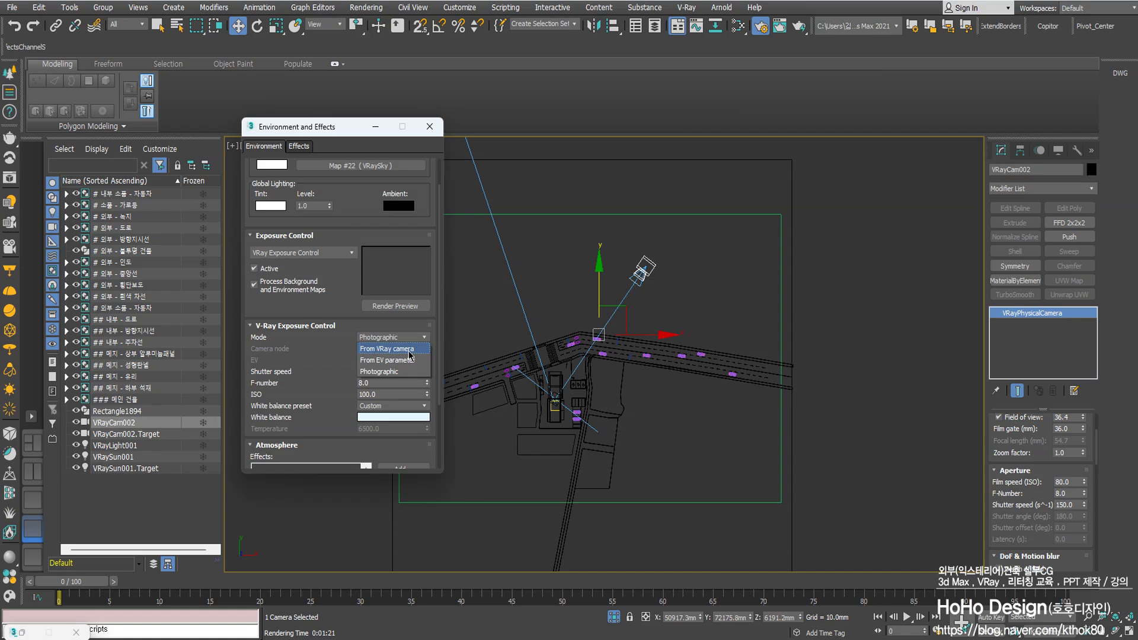
pyautogui.click(409, 351)
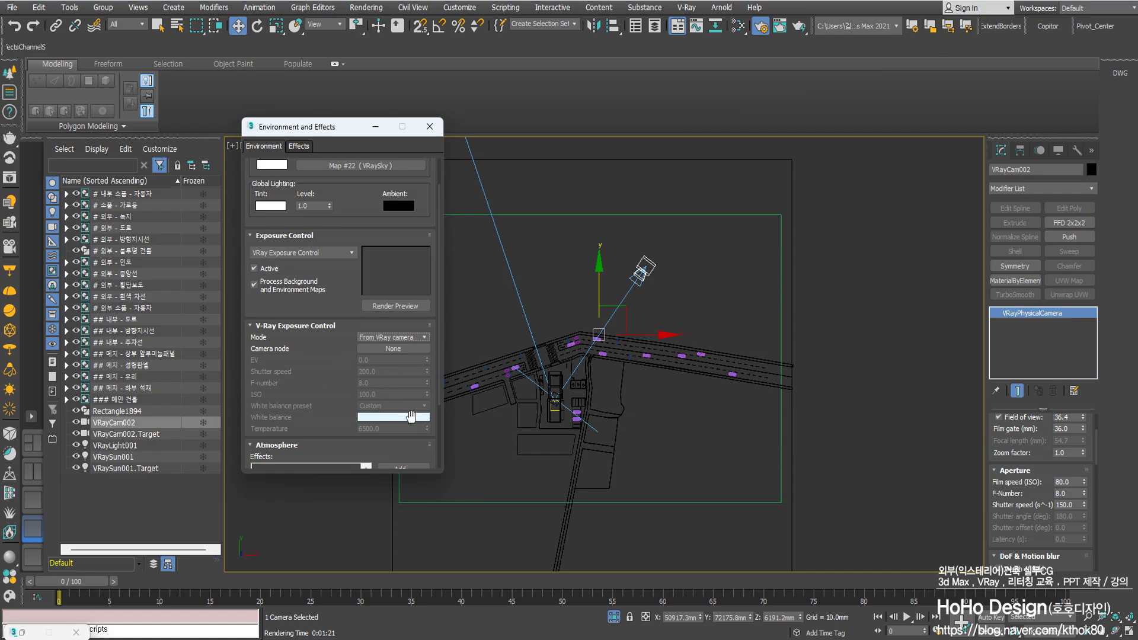
pyautogui.click(375, 126)
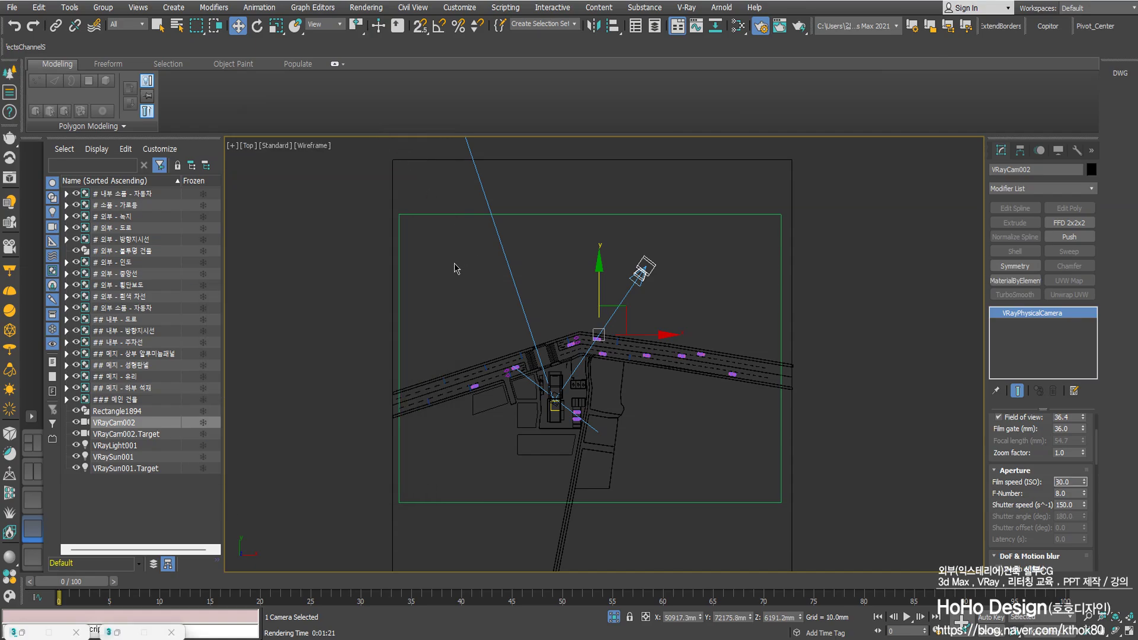
# Select the framing rectangle, test-render its blowup from the Top view to check the exposure, then close the frame buffer
pyautogui.click(400, 266)
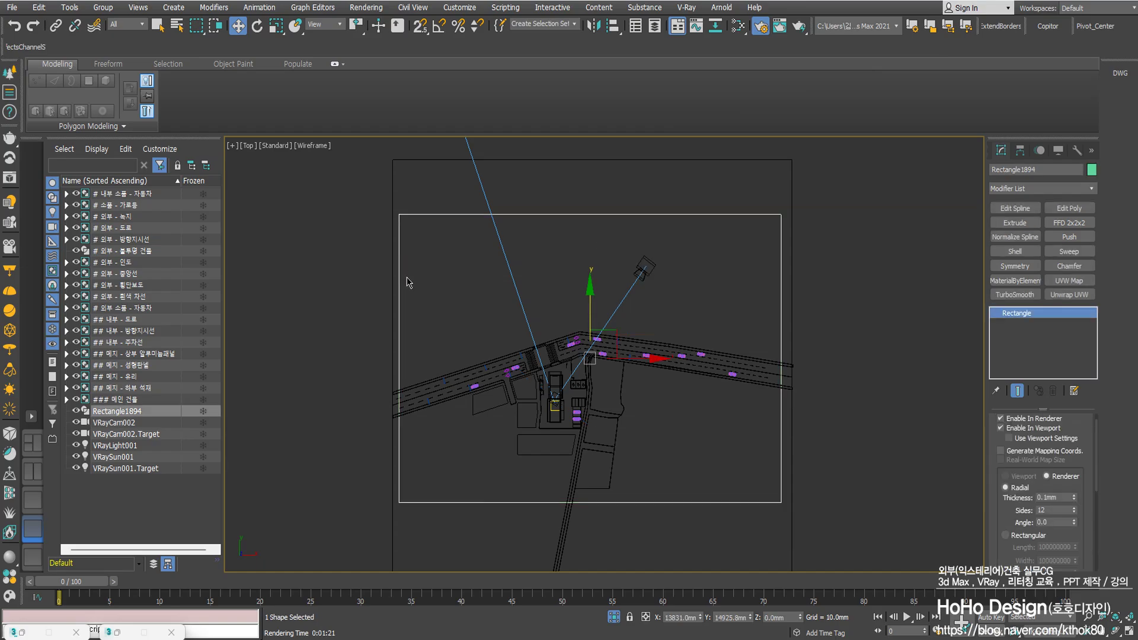
pyautogui.hotkey('shift', 'q')
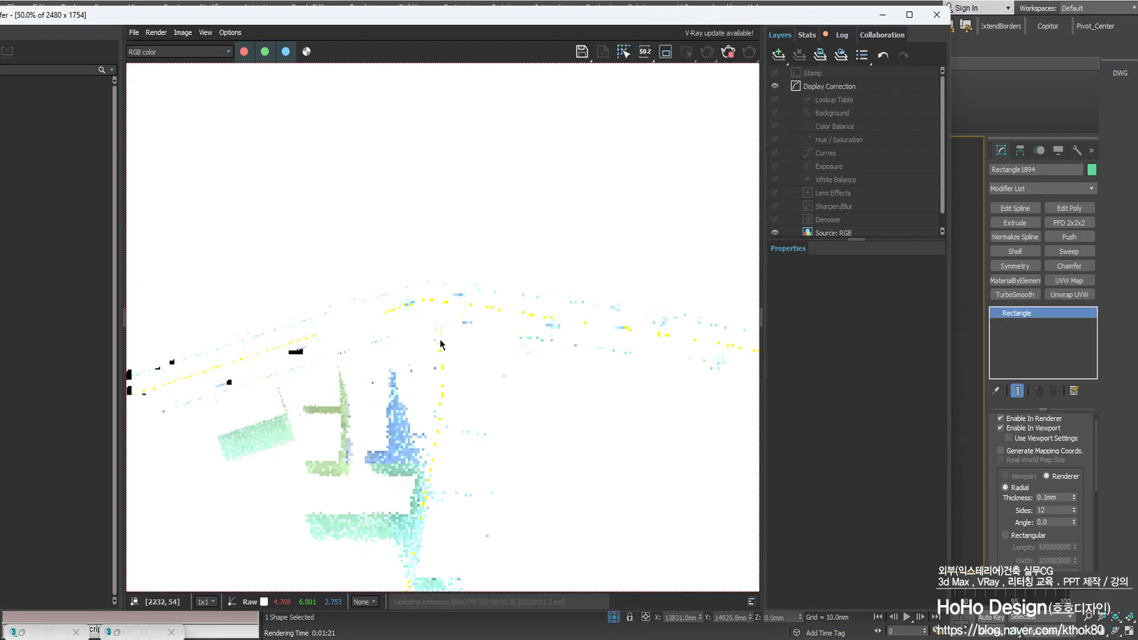
pyautogui.scroll(-2, 441, 343)
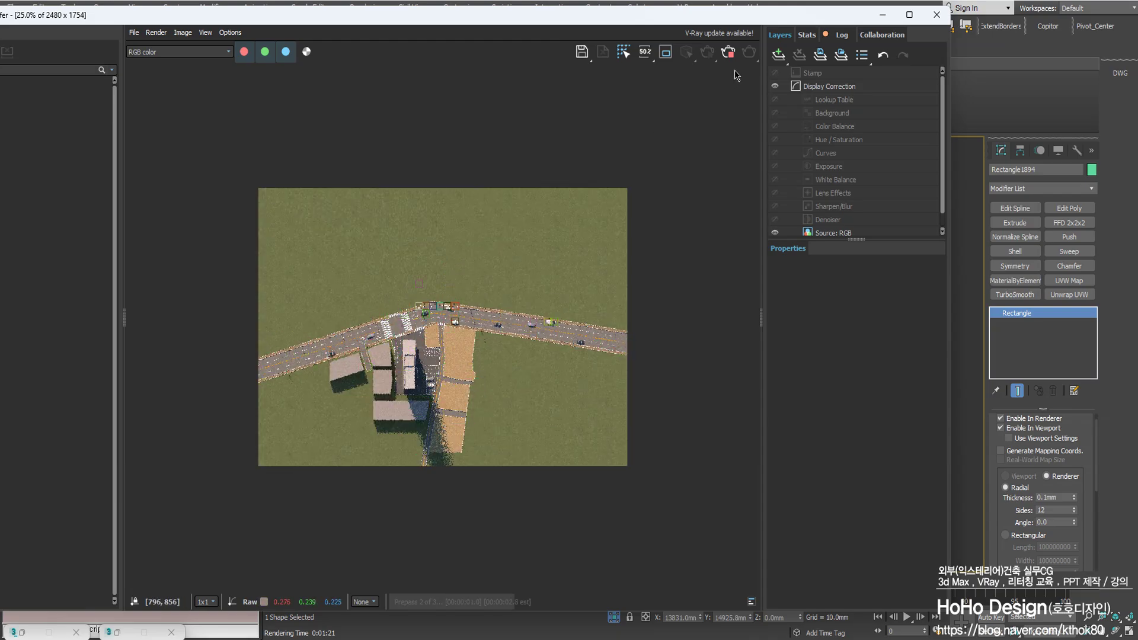
pyautogui.click(937, 14)
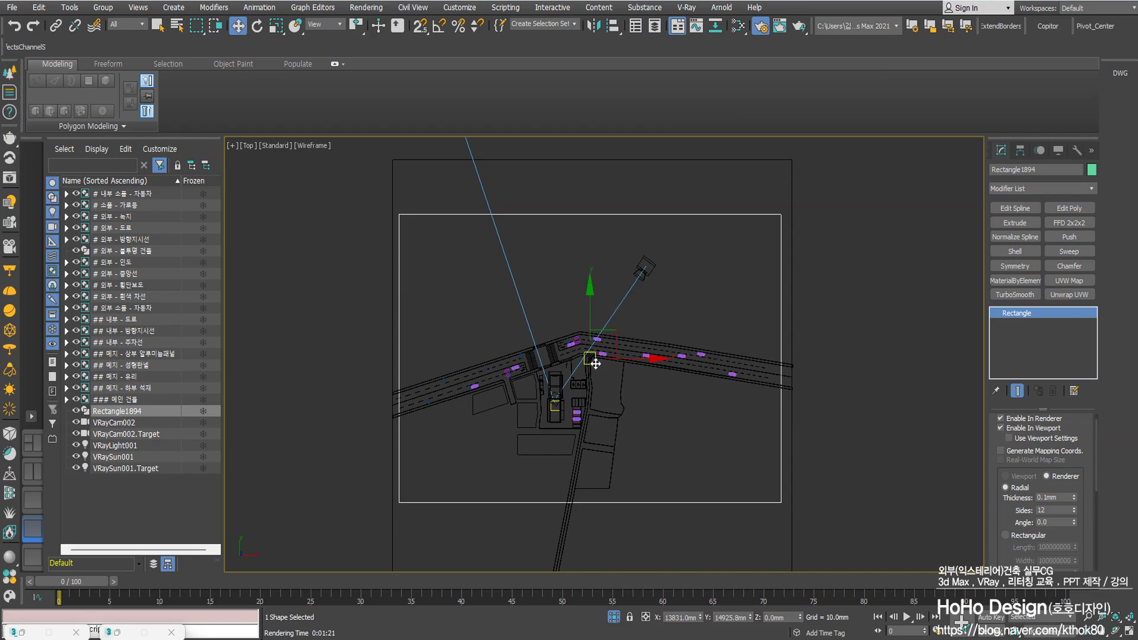
pyautogui.moveTo(595, 364); pyautogui.dragTo(570, 319, button='middle')
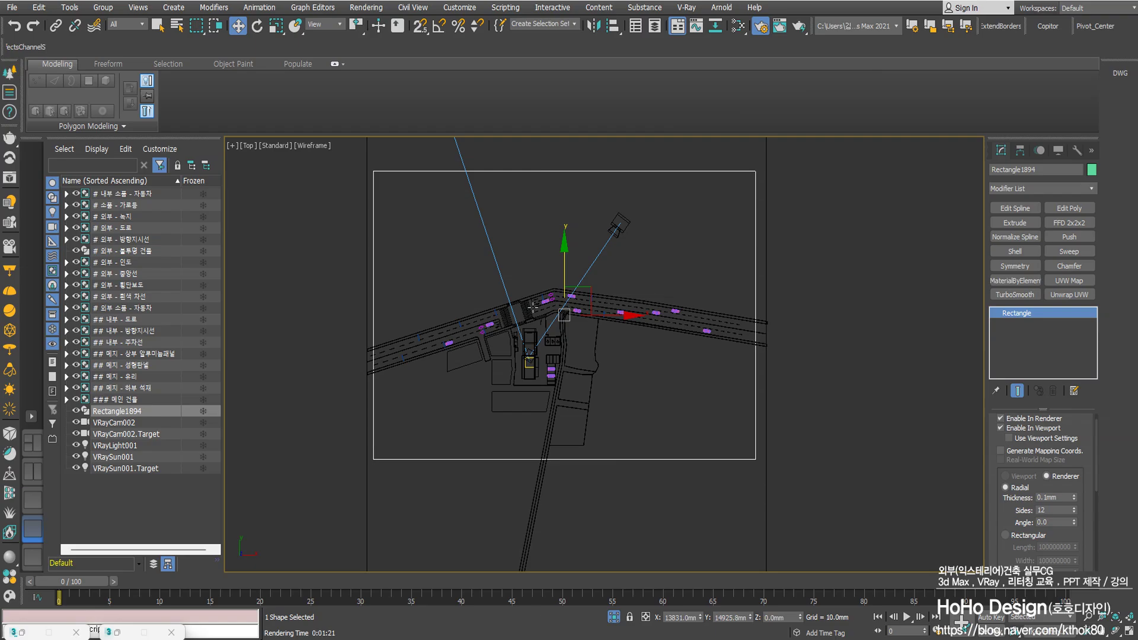
pyautogui.moveTo(532, 303); pyautogui.dragTo(534, 317, button='middle')
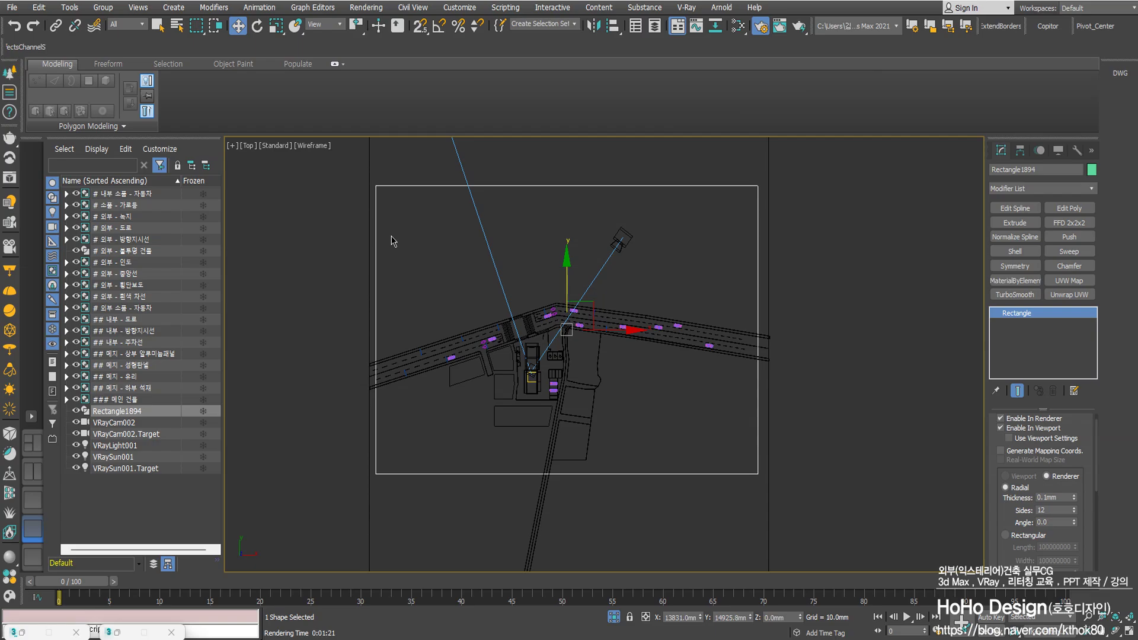
pyautogui.scroll(3, 426, 280)
pyautogui.scroll(-3, 426, 279)
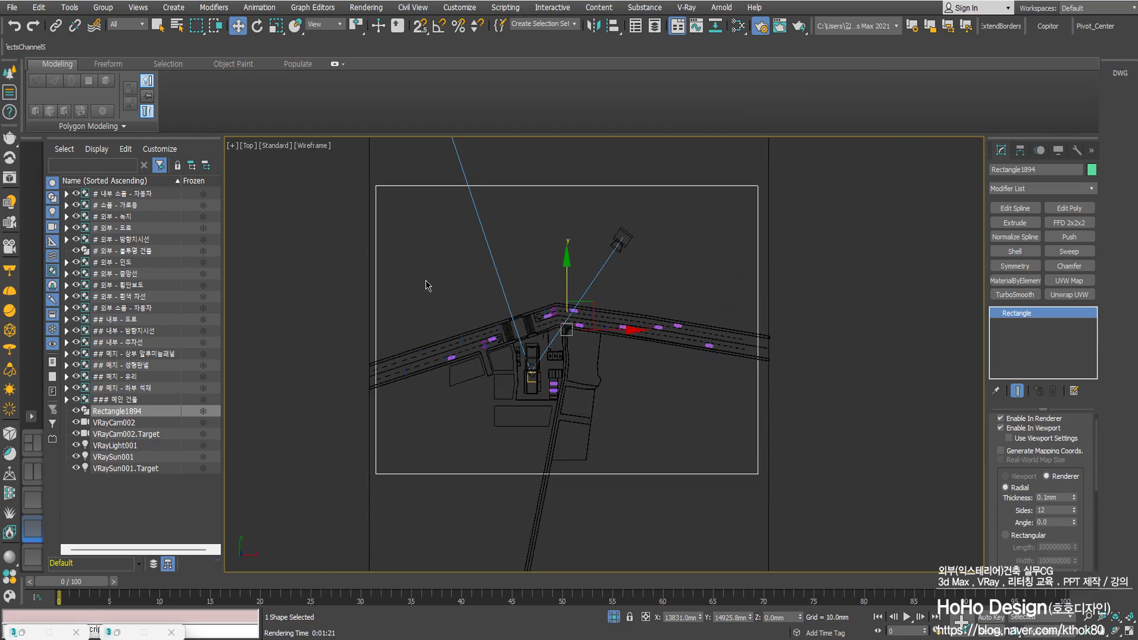